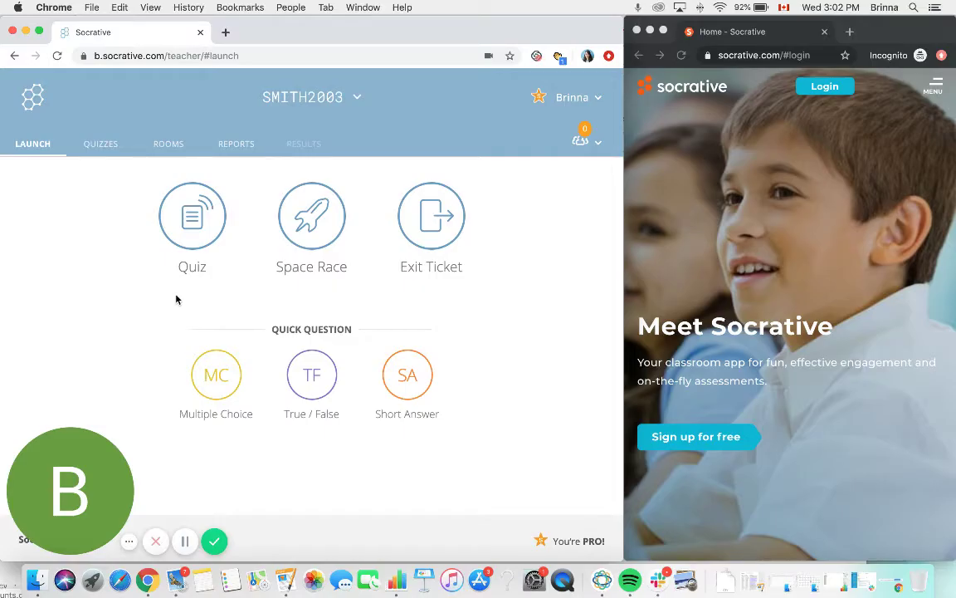
- Start a quiz launch and select World Facts Quiz (copy) from the quiz list
{"action": "left_click", "coordinate": [183, 220]}
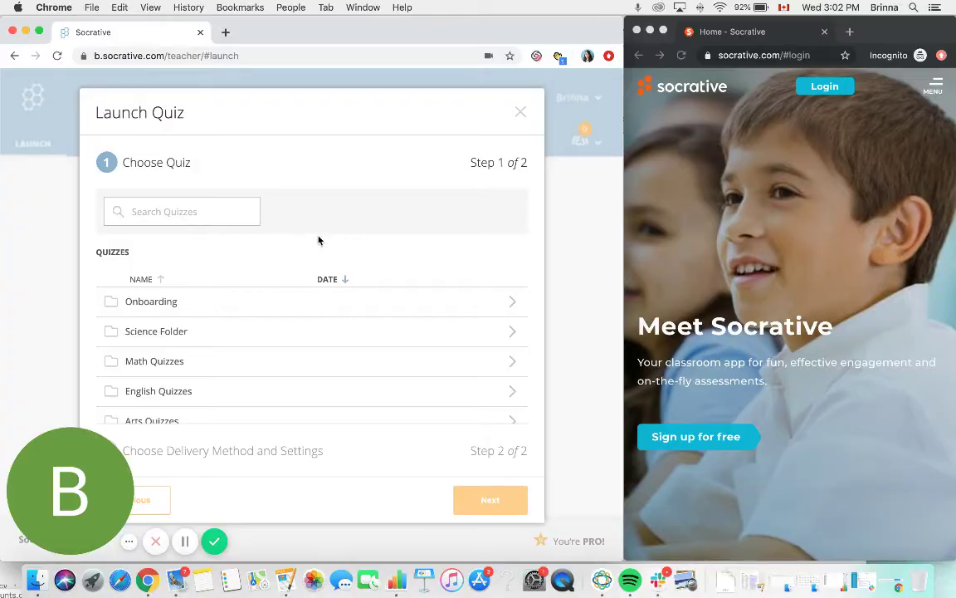
{"action": "scroll", "coordinate": [315, 326], "scroll_direction": "down", "scroll_amount": 3}
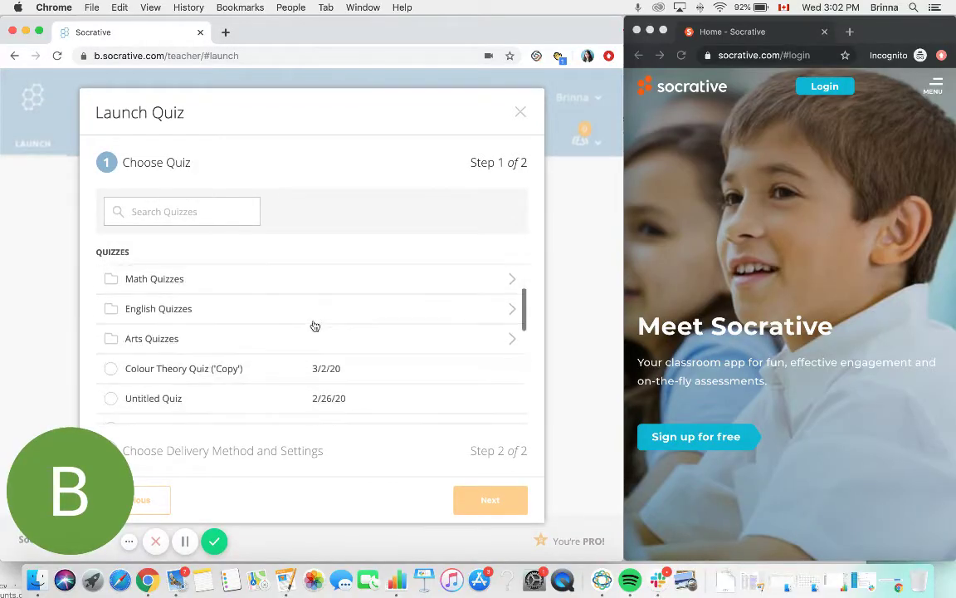
{"action": "scroll", "coordinate": [314, 326], "scroll_direction": "down", "scroll_amount": 1}
{"action": "scroll", "coordinate": [315, 326], "scroll_direction": "down", "scroll_amount": 5}
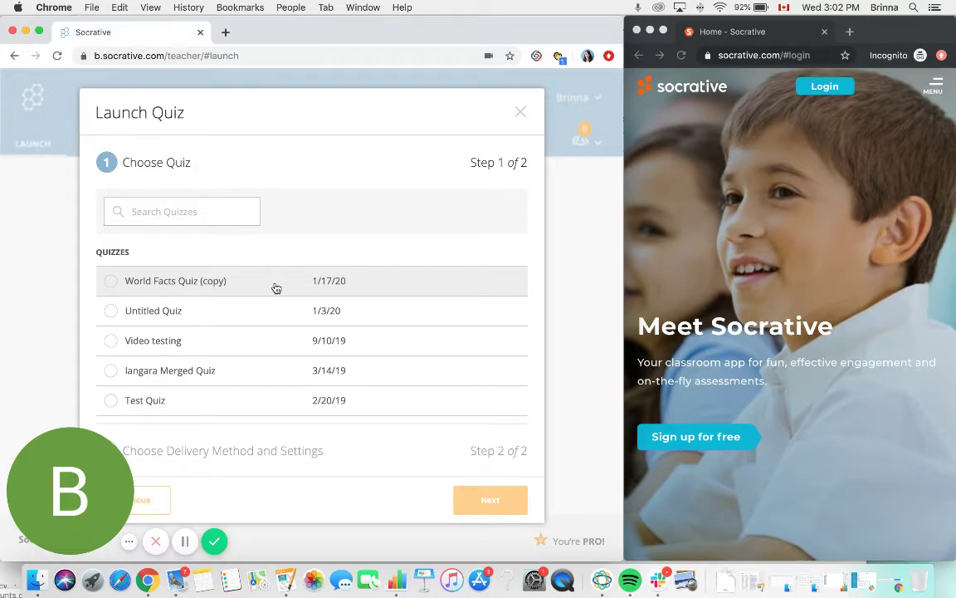
{"action": "scroll", "coordinate": [277, 288], "scroll_direction": "down", "scroll_amount": 3}
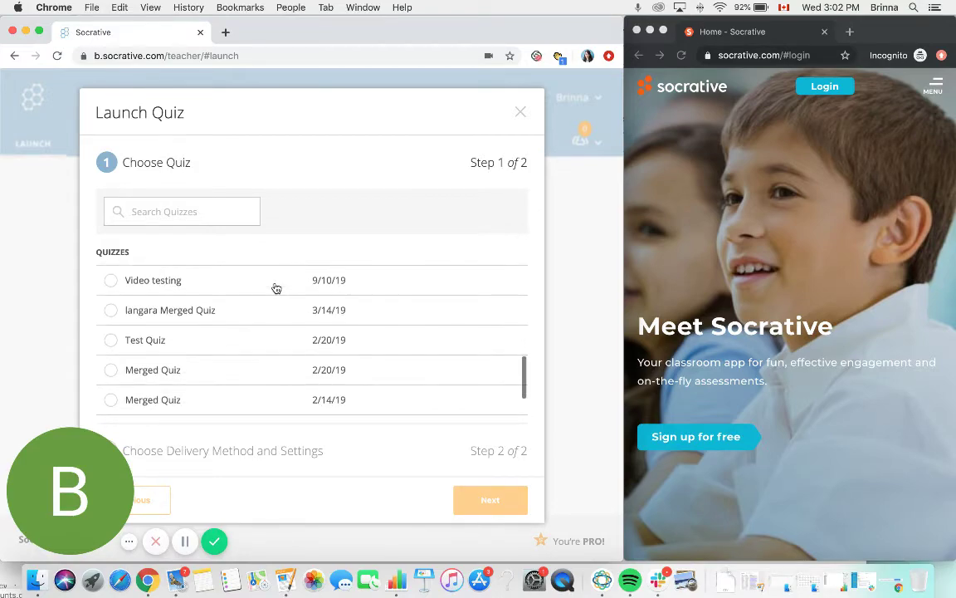
{"action": "scroll", "coordinate": [277, 288], "scroll_direction": "down", "scroll_amount": 3}
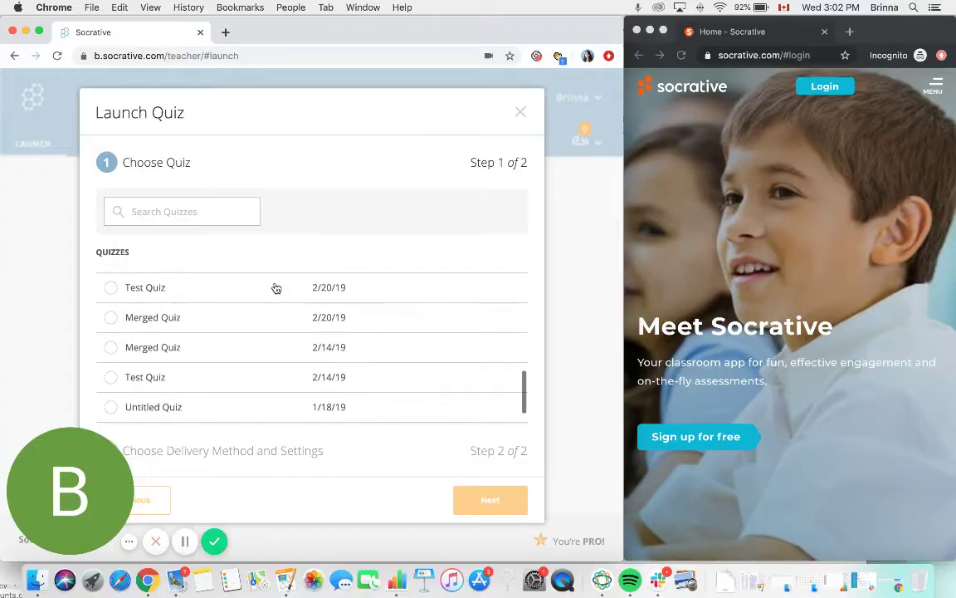
{"action": "scroll", "coordinate": [277, 288], "scroll_direction": "up", "scroll_amount": 5}
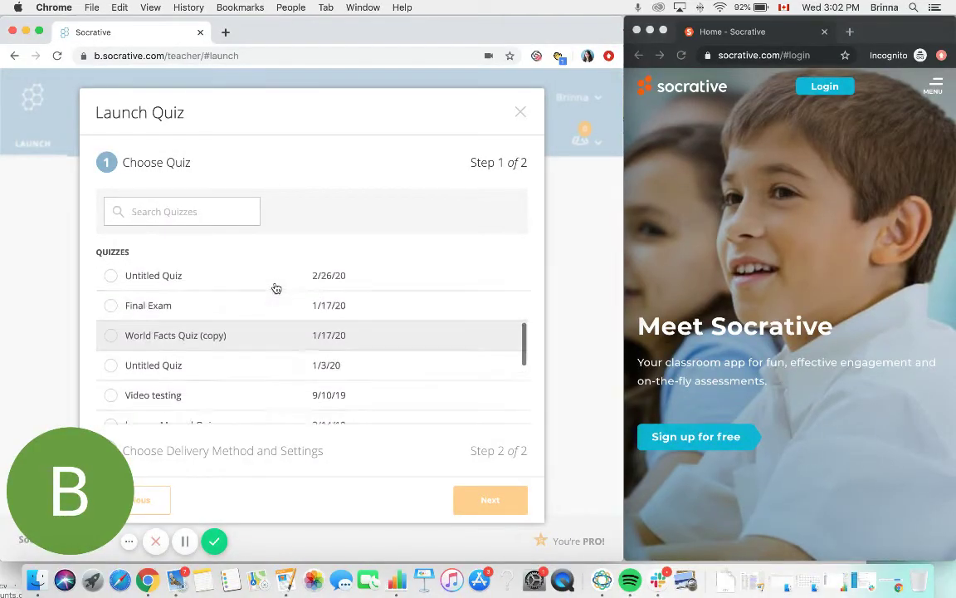
{"action": "scroll", "coordinate": [256, 331], "scroll_direction": "down", "scroll_amount": 1}
{"action": "left_click", "coordinate": [254, 331]}
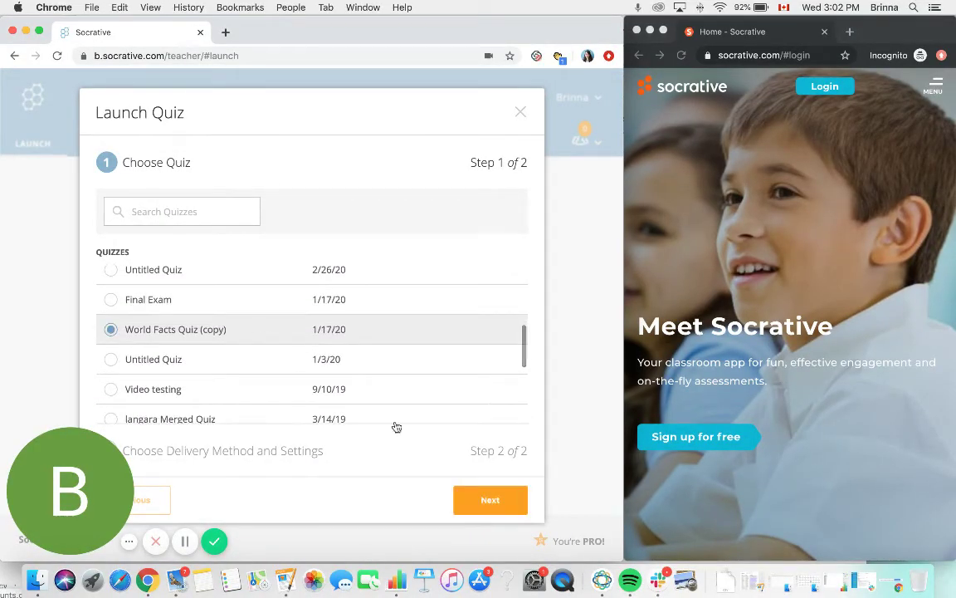
- Go to delivery settings, read the method descriptions including Teacher Paced, and choose Instant Feedback
{"action": "left_click", "coordinate": [479, 501]}
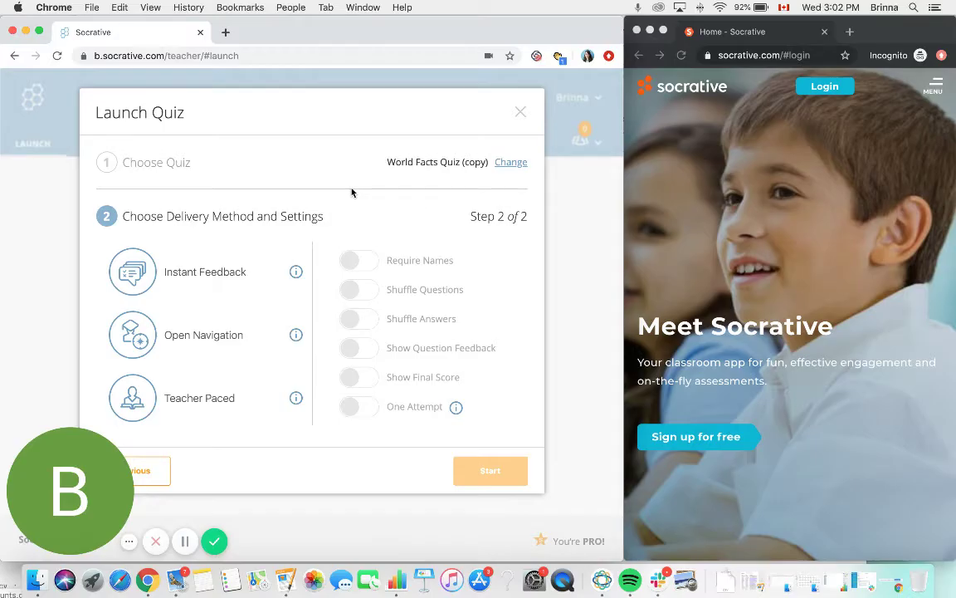
{"action": "left_click", "coordinate": [133, 411]}
{"action": "mouse_move", "coordinate": [295, 277]}
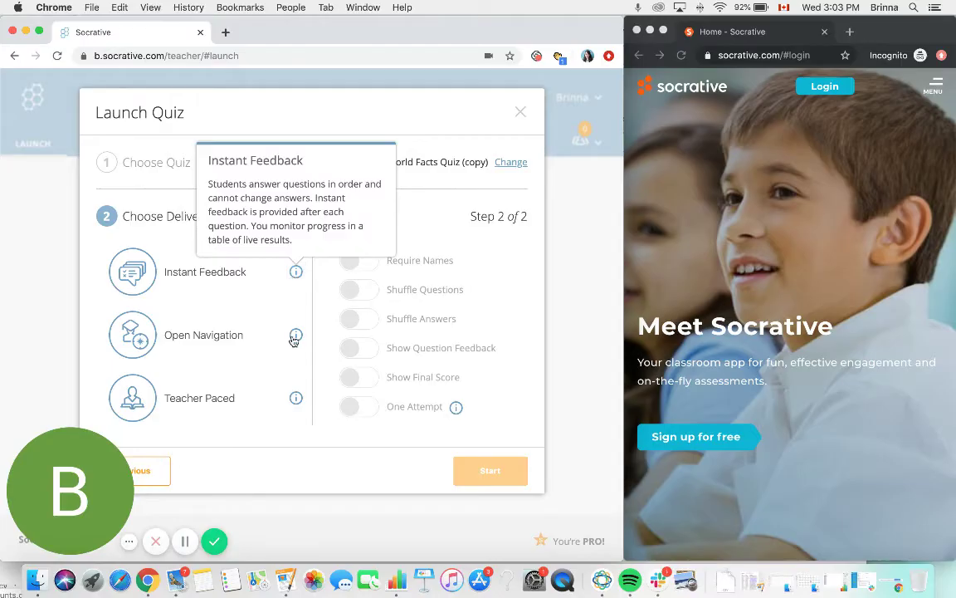
{"action": "mouse_move", "coordinate": [296, 339]}
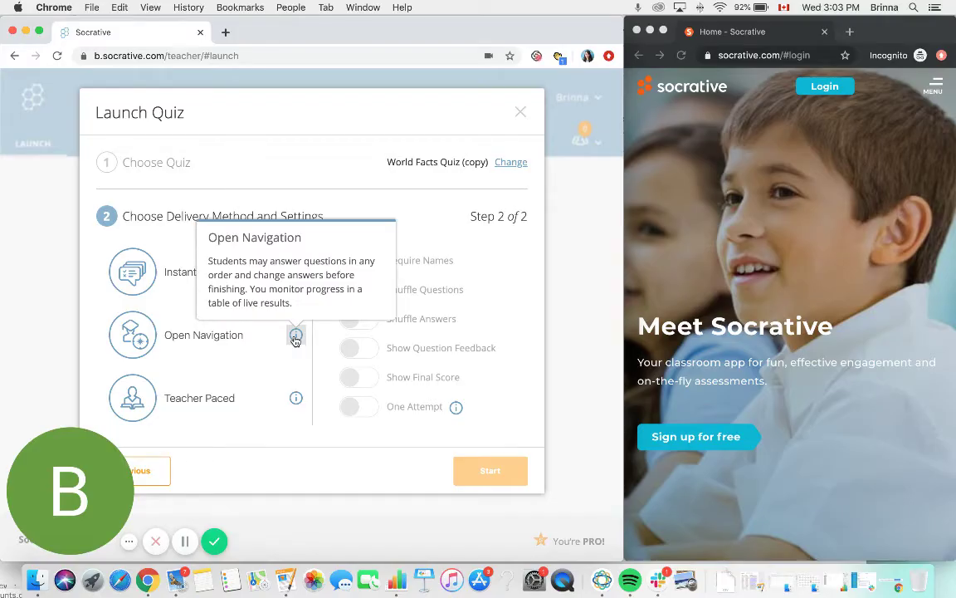
{"action": "left_click", "coordinate": [296, 398]}
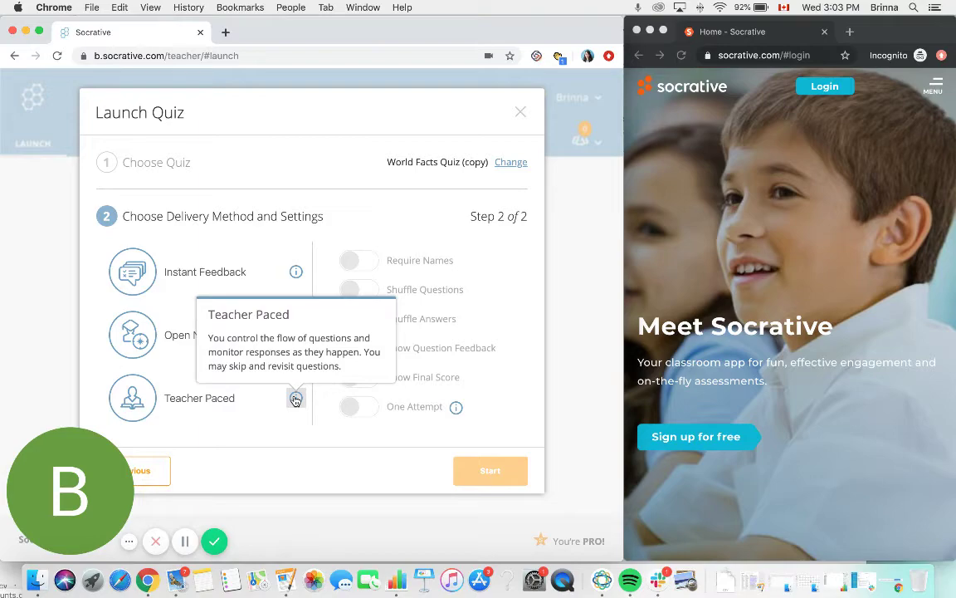
{"action": "left_click", "coordinate": [222, 277]}
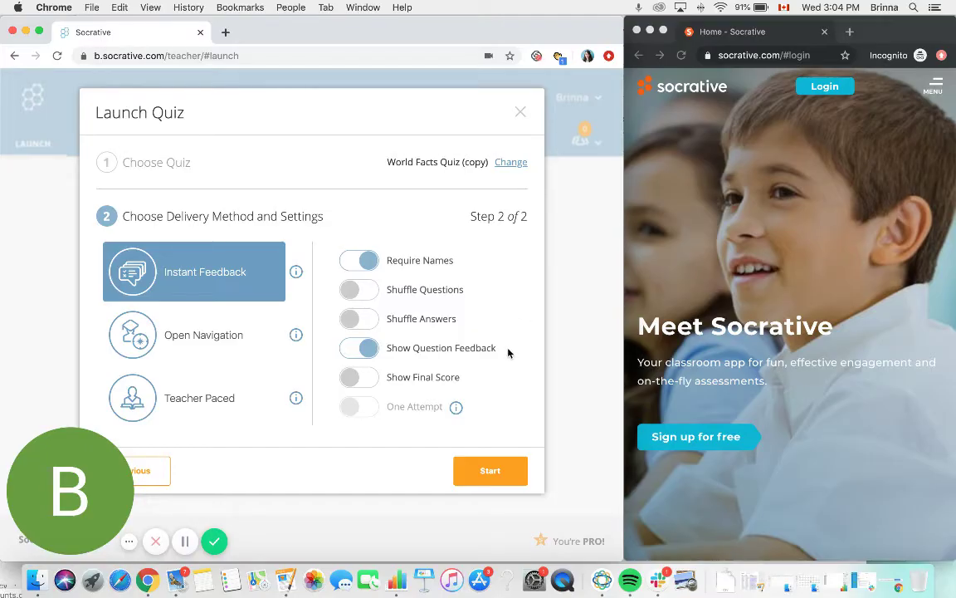
- Enable Require Names, Show Question Feedback and Show Final Score, then start World Facts Quiz (copy)
{"action": "left_click", "coordinate": [352, 348]}
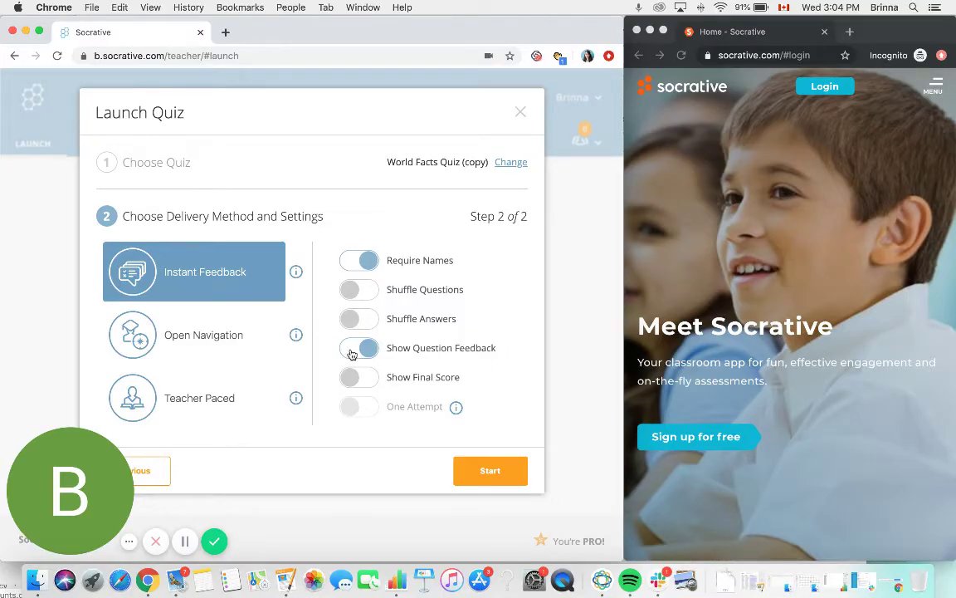
{"action": "left_click", "coordinate": [352, 265]}
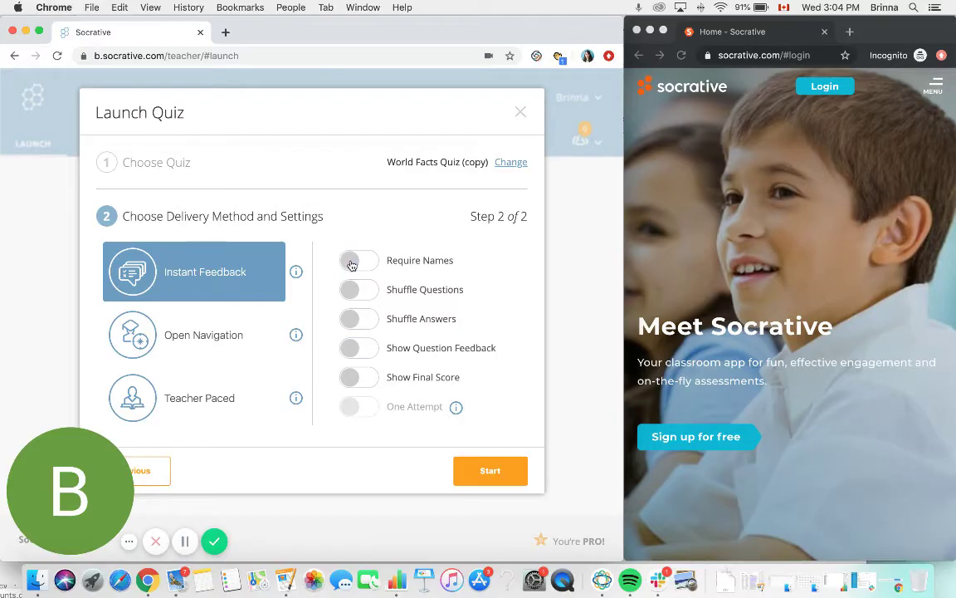
{"action": "left_click", "coordinate": [352, 263]}
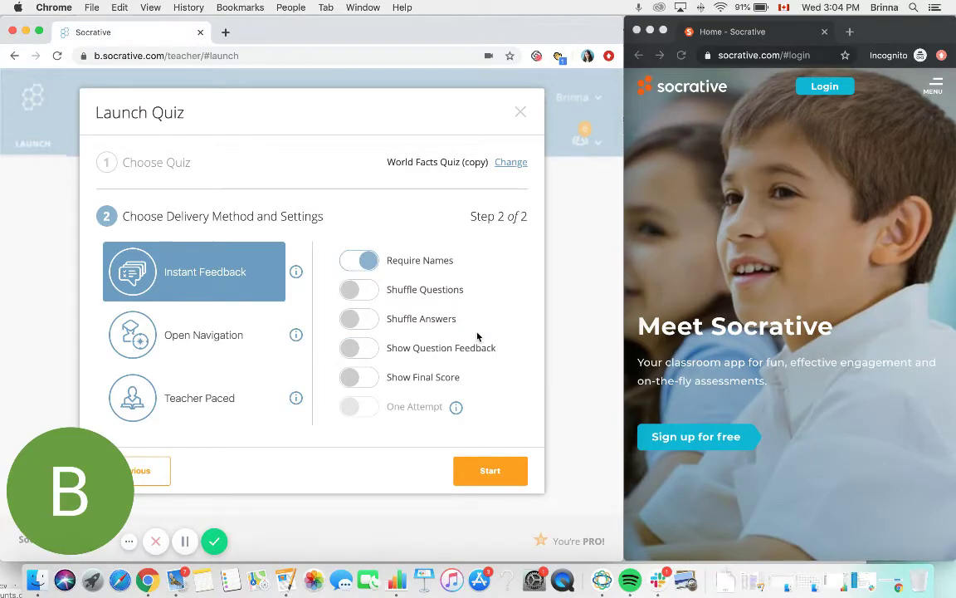
{"action": "left_click", "coordinate": [369, 379]}
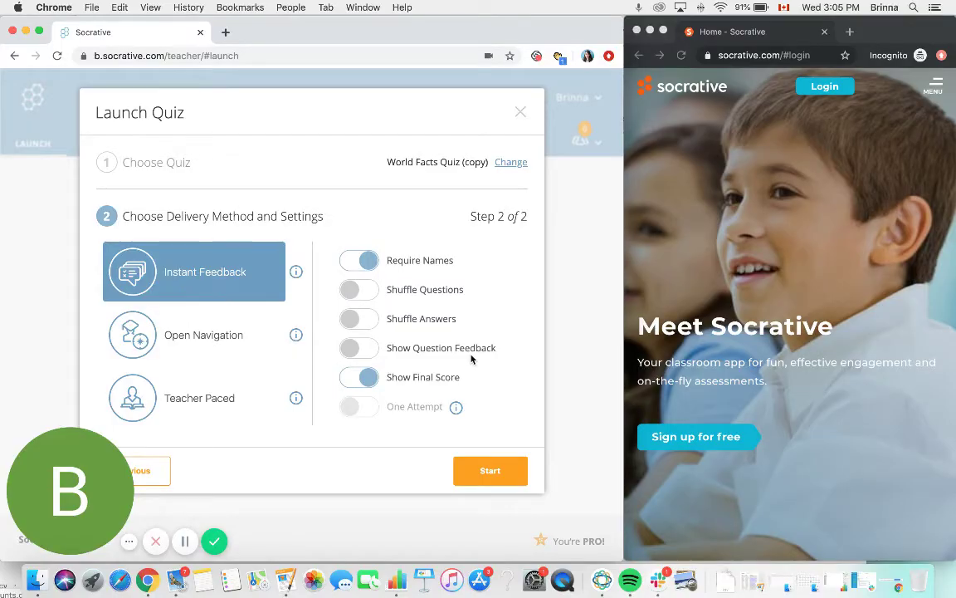
{"action": "left_click", "coordinate": [366, 348]}
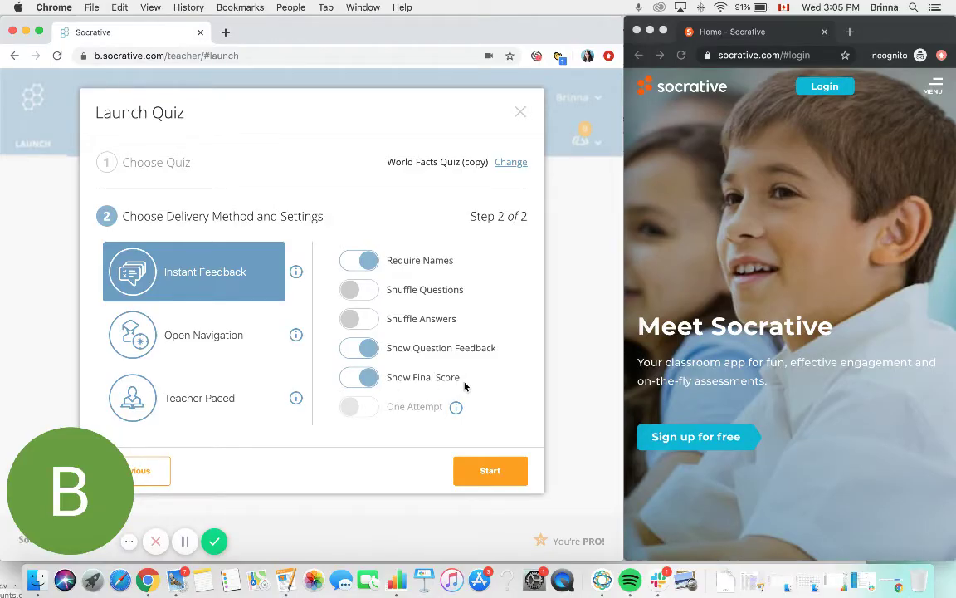
{"action": "left_click", "coordinate": [475, 470]}
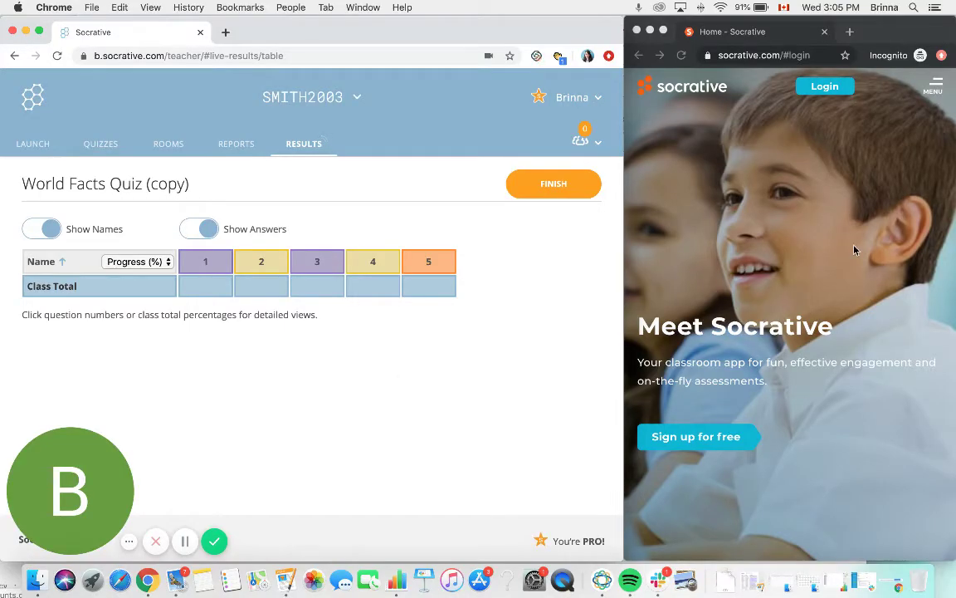
- Bring up the student/teacher login choices on socrative.com in the incognito window
{"action": "left_click", "coordinate": [826, 88]}
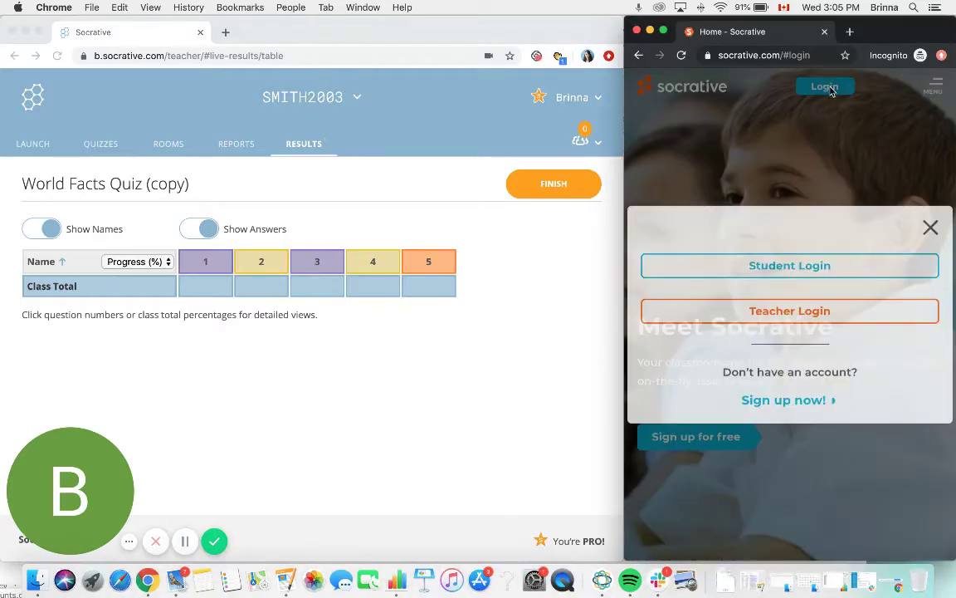
- Log in as a student, join the teacher's room by its room name, and enter the student's name
{"action": "left_click", "coordinate": [804, 269]}
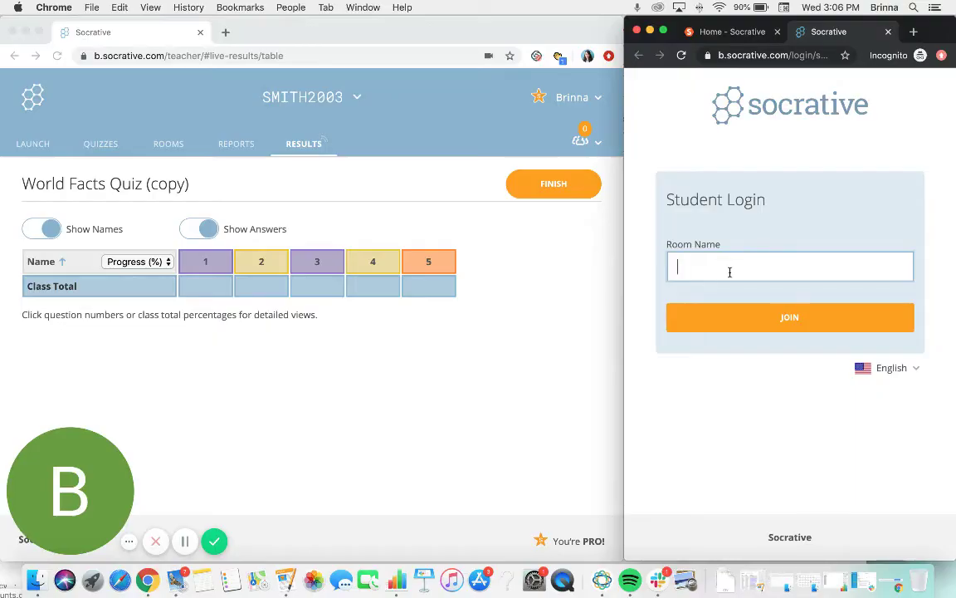
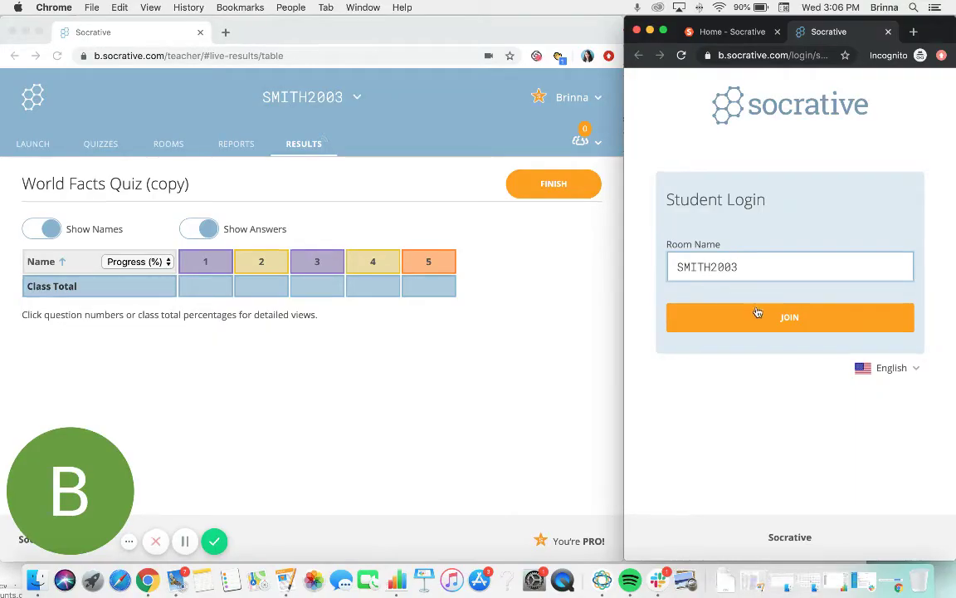
{"action": "left_click", "coordinate": [759, 313]}
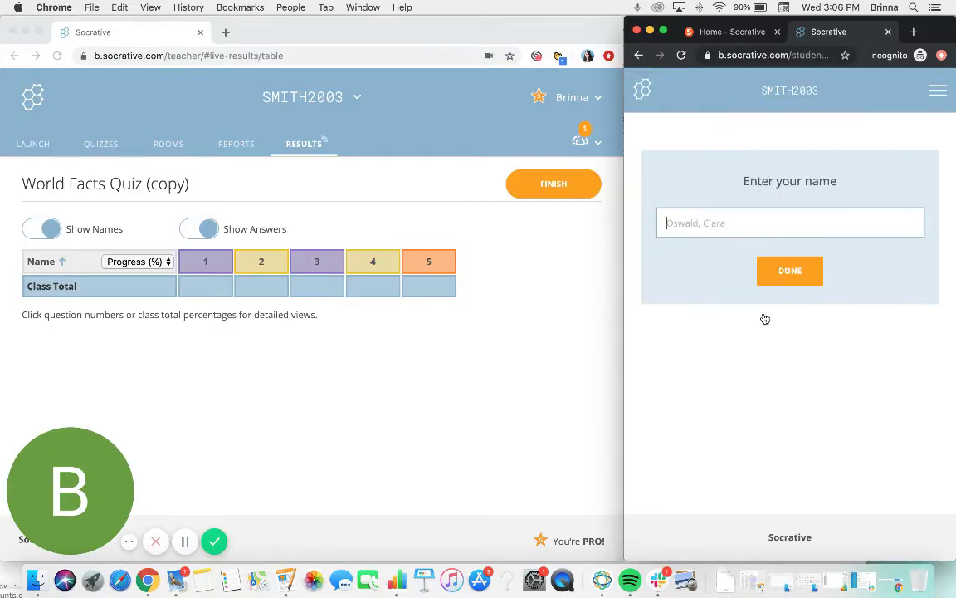
- Answer questions 1–3 with True, The Mississippi River and False, then return to the teacher's results
{"action": "left_click", "coordinate": [794, 272]}
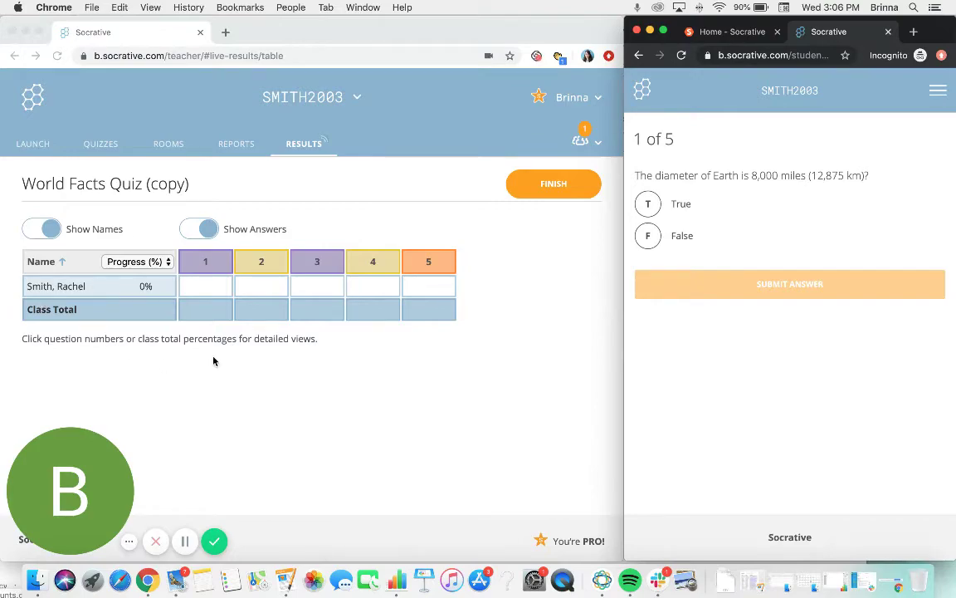
{"action": "left_click", "coordinate": [650, 205]}
{"action": "left_click", "coordinate": [727, 287]}
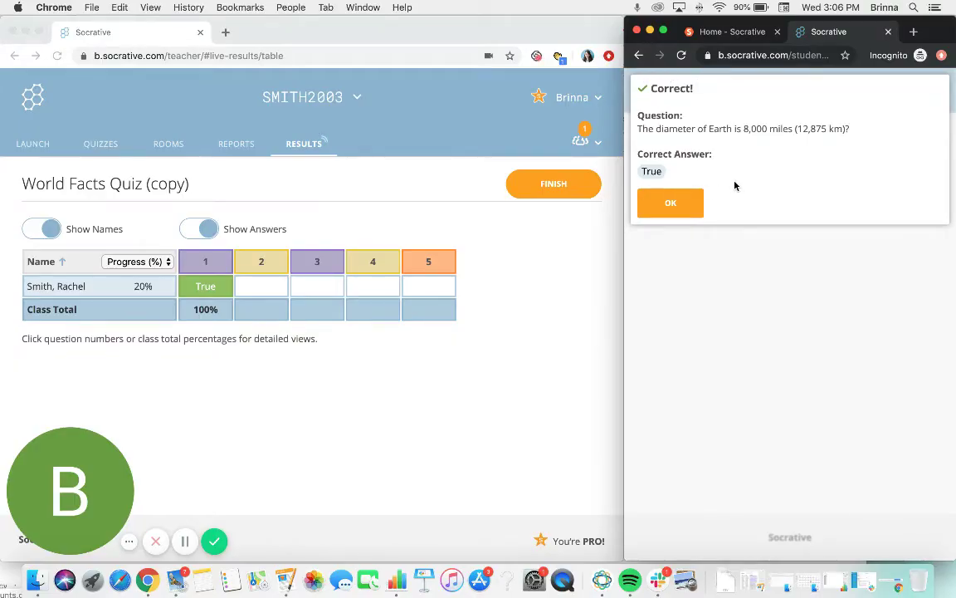
{"action": "left_click", "coordinate": [675, 206]}
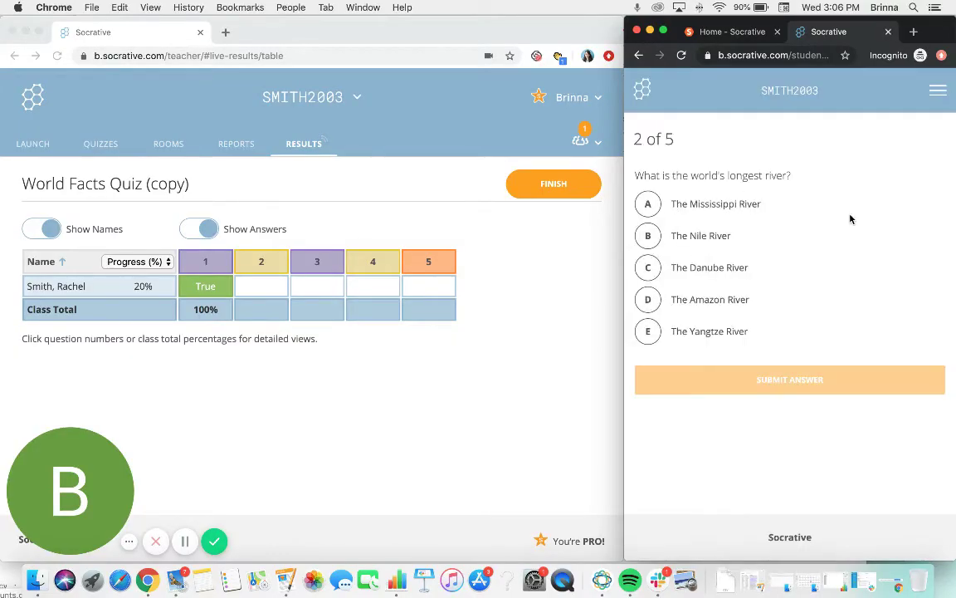
{"action": "left_click", "coordinate": [689, 206]}
{"action": "left_click", "coordinate": [771, 378]}
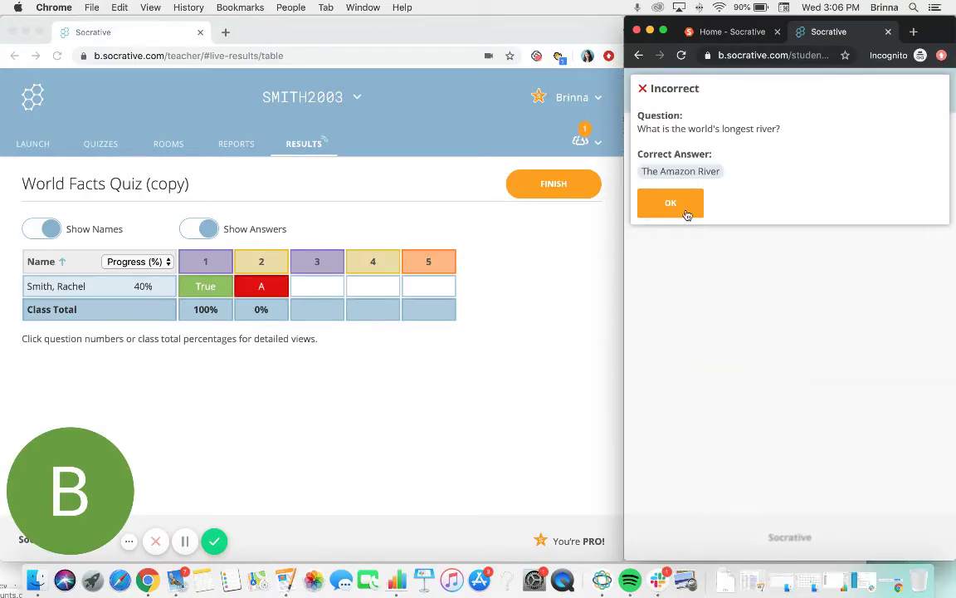
{"action": "left_click", "coordinate": [683, 206]}
{"action": "left_click", "coordinate": [650, 236]}
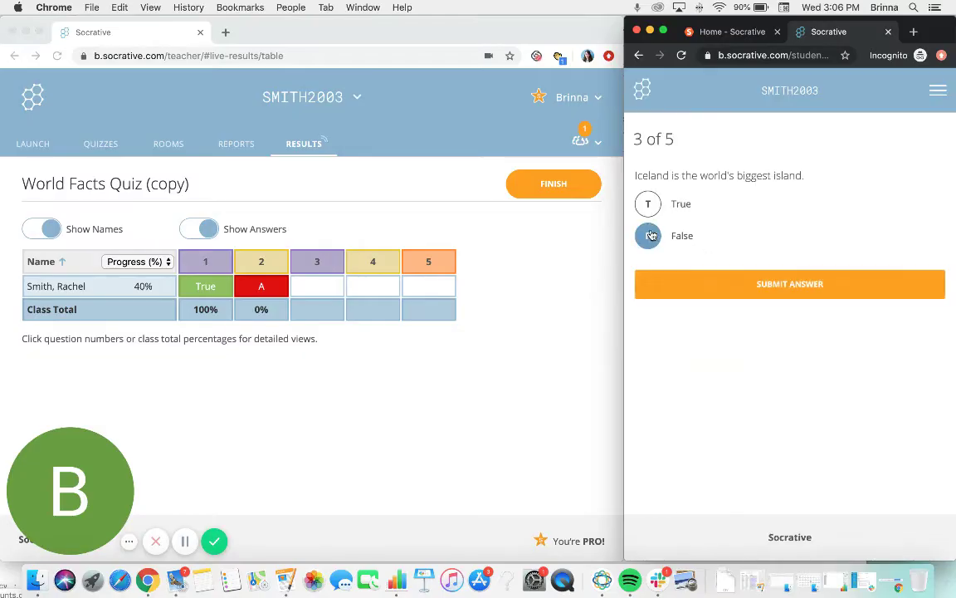
{"action": "left_click", "coordinate": [754, 291]}
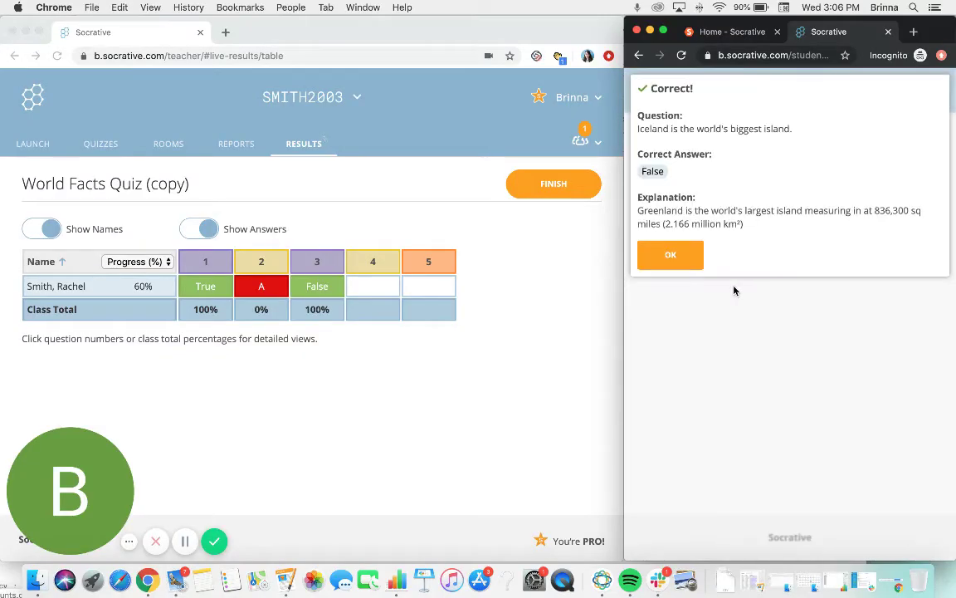
{"action": "left_click", "coordinate": [509, 240]}
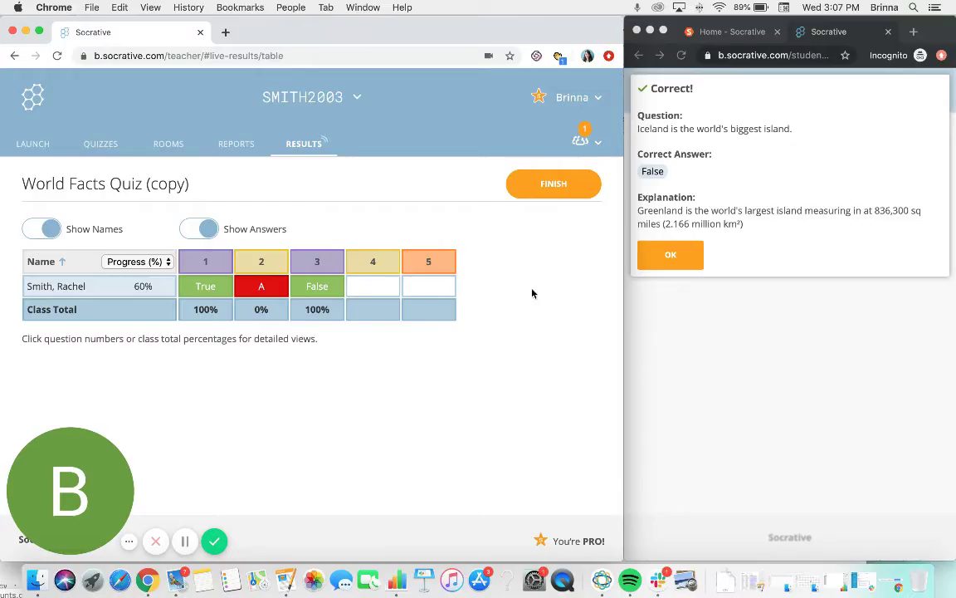
- Finish and confirm ending the World Facts Quiz (copy) activity, then check both windows
{"action": "left_click", "coordinate": [560, 185]}
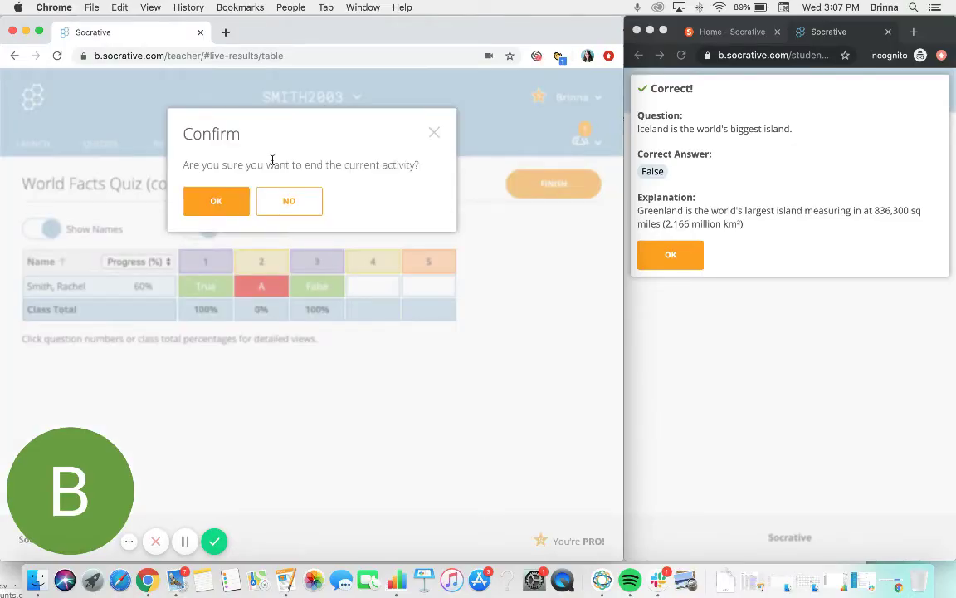
{"action": "left_click", "coordinate": [214, 202]}
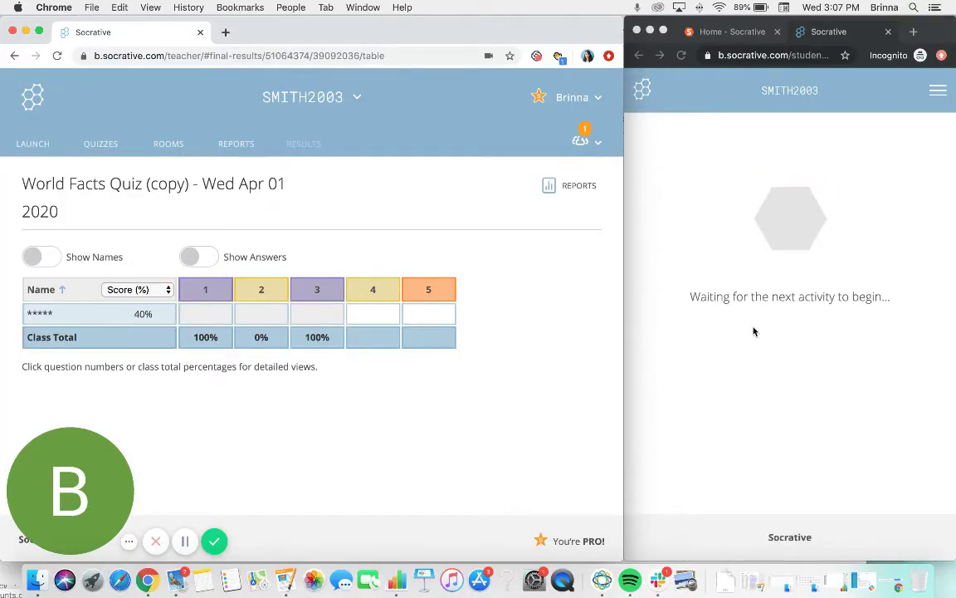
{"action": "left_click", "coordinate": [775, 378]}
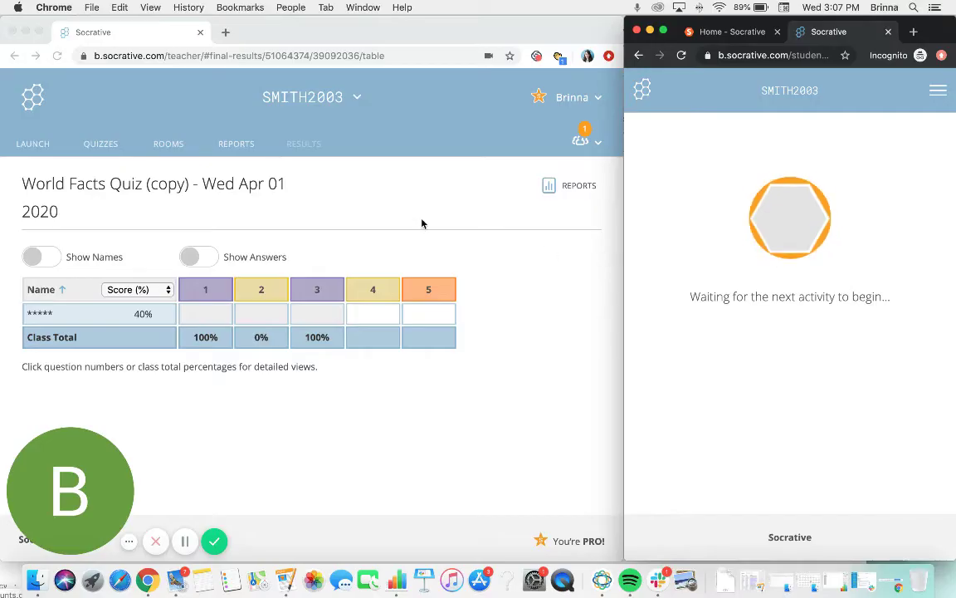
{"action": "left_click", "coordinate": [373, 228]}
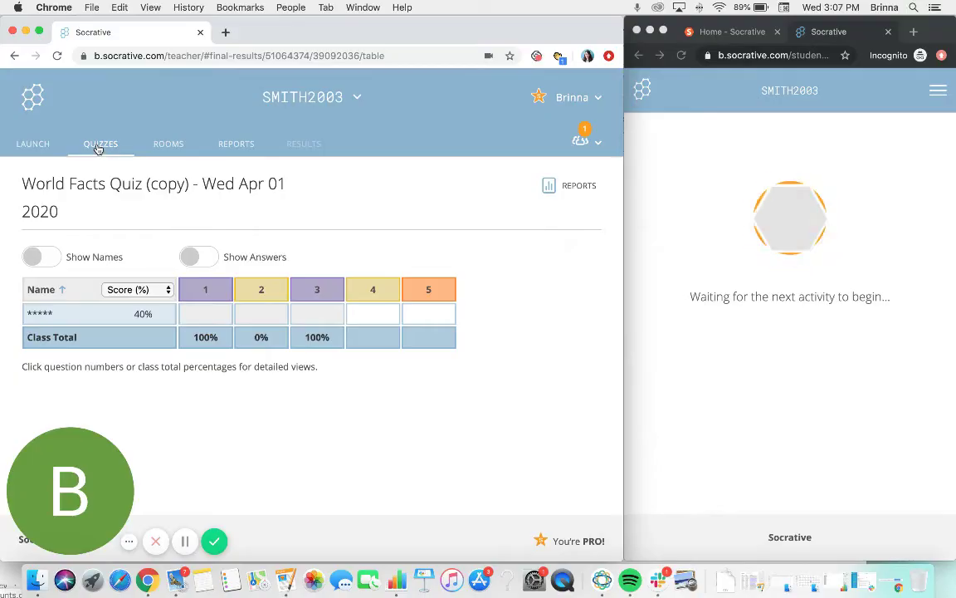
- Browse the Quizzes library of folders and saved quizzes, then show the Add Quiz options
{"action": "left_click", "coordinate": [98, 146]}
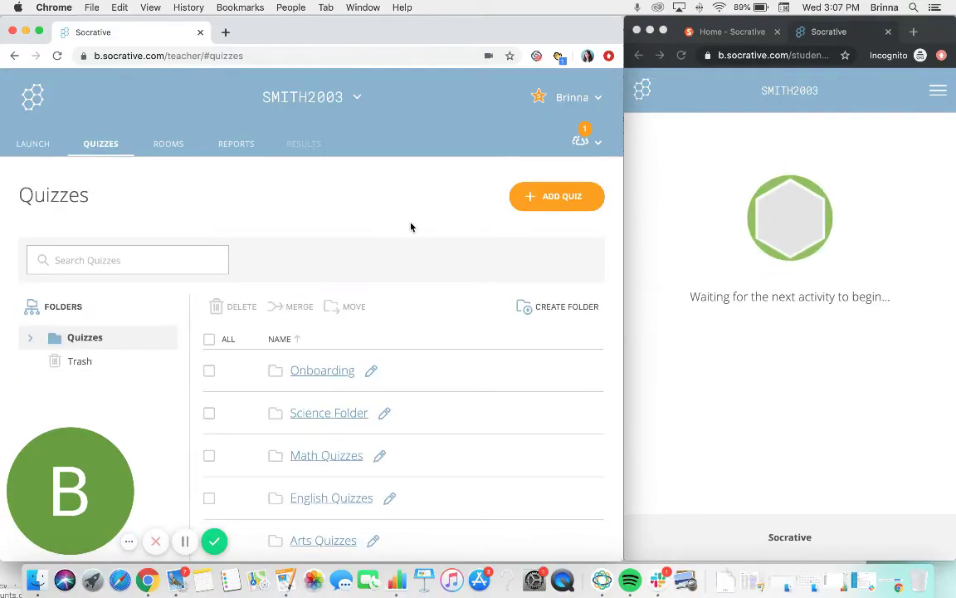
{"action": "scroll", "coordinate": [466, 252], "scroll_direction": "down", "scroll_amount": 4}
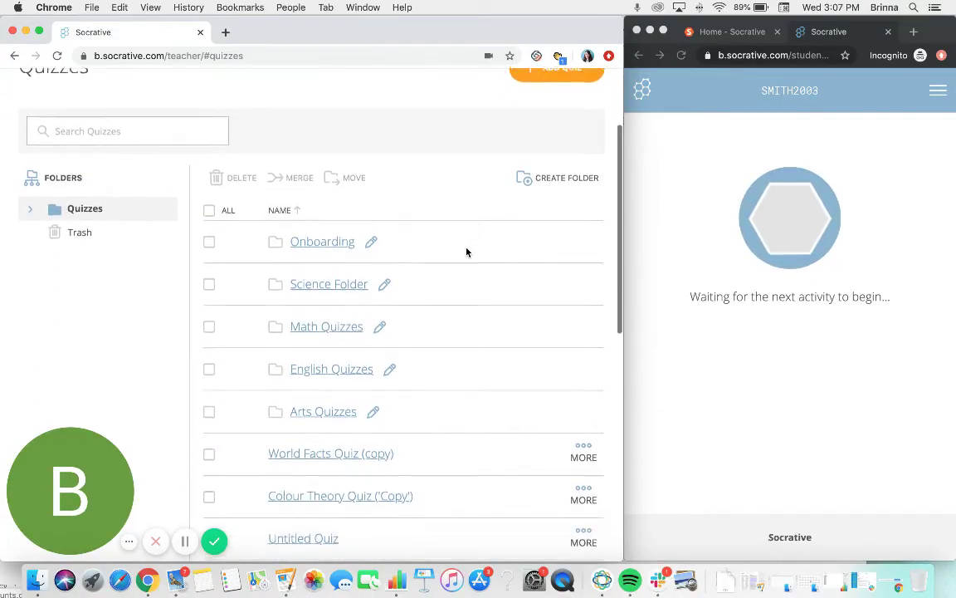
{"action": "scroll", "coordinate": [467, 252], "scroll_direction": "down", "scroll_amount": 6}
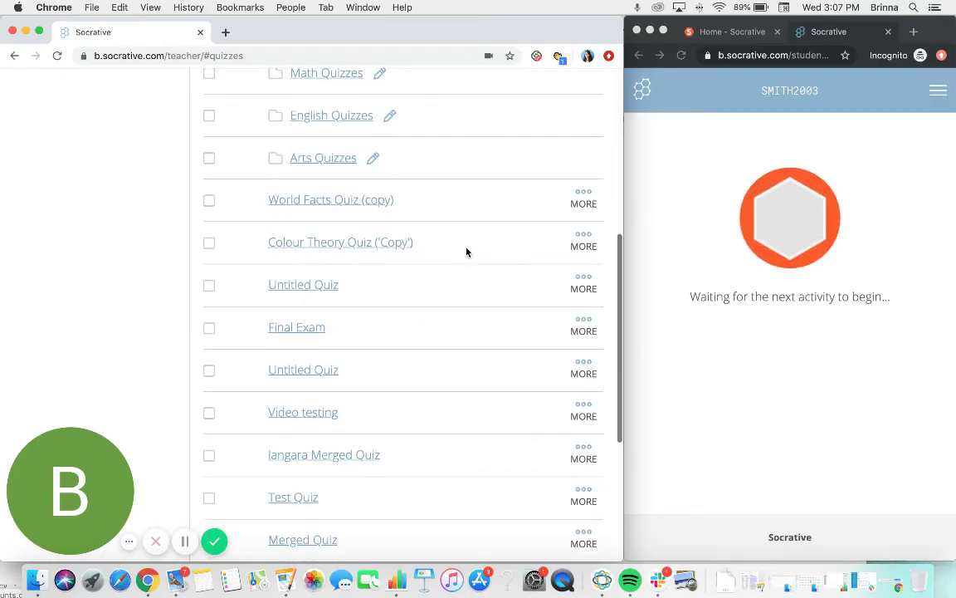
{"action": "scroll", "coordinate": [466, 252], "scroll_direction": "down", "scroll_amount": 2}
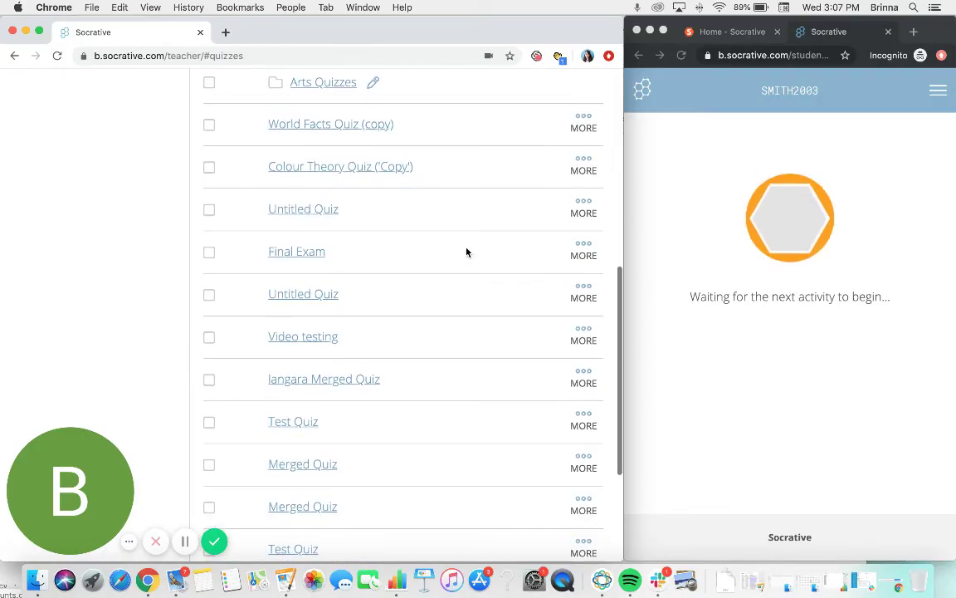
{"action": "scroll", "coordinate": [467, 252], "scroll_direction": "up", "scroll_amount": 12}
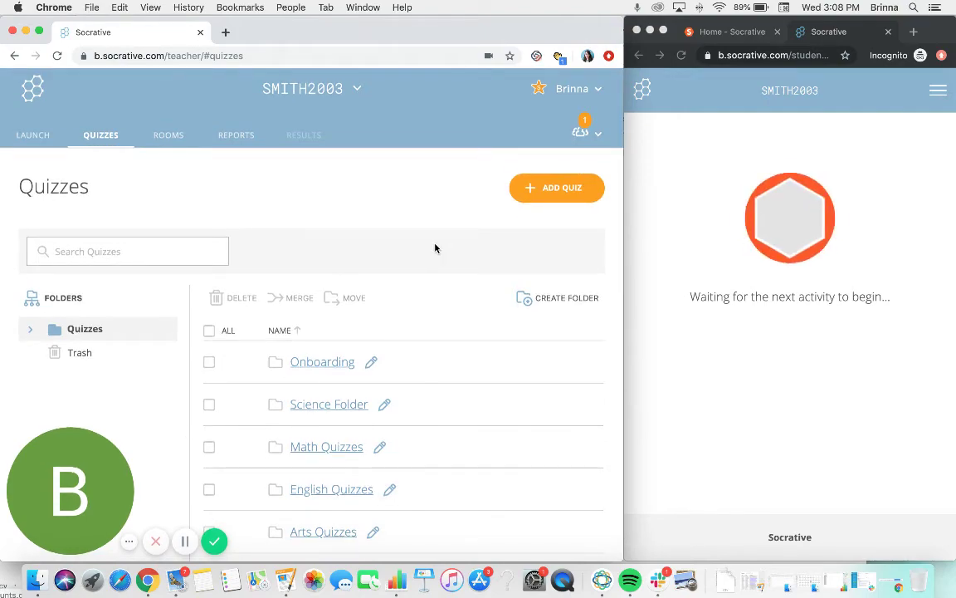
{"action": "left_click", "coordinate": [556, 192]}
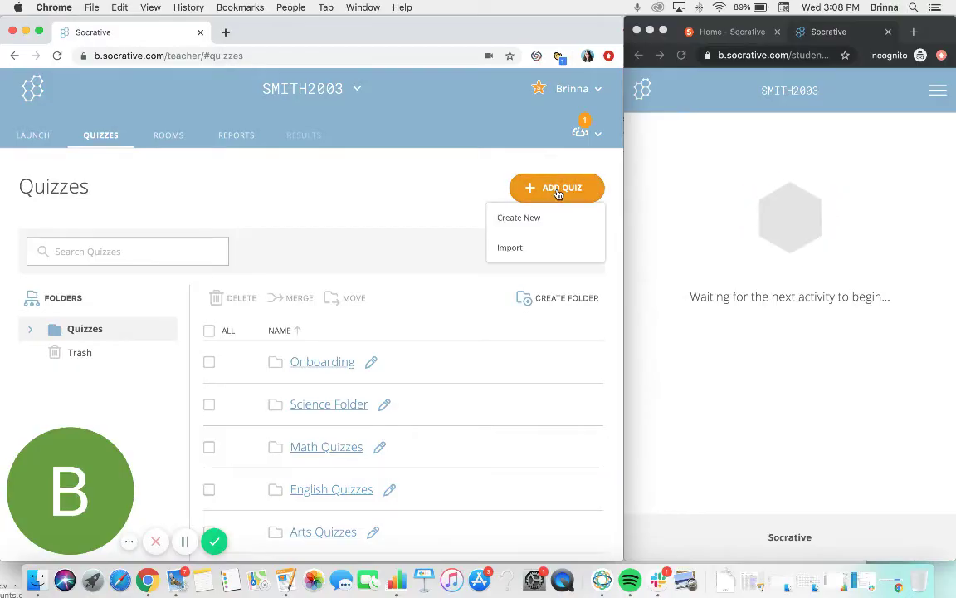
- Choose Create New and replace the placeholder quiz title with 'Colour Theory'
{"action": "left_click", "coordinate": [517, 221]}
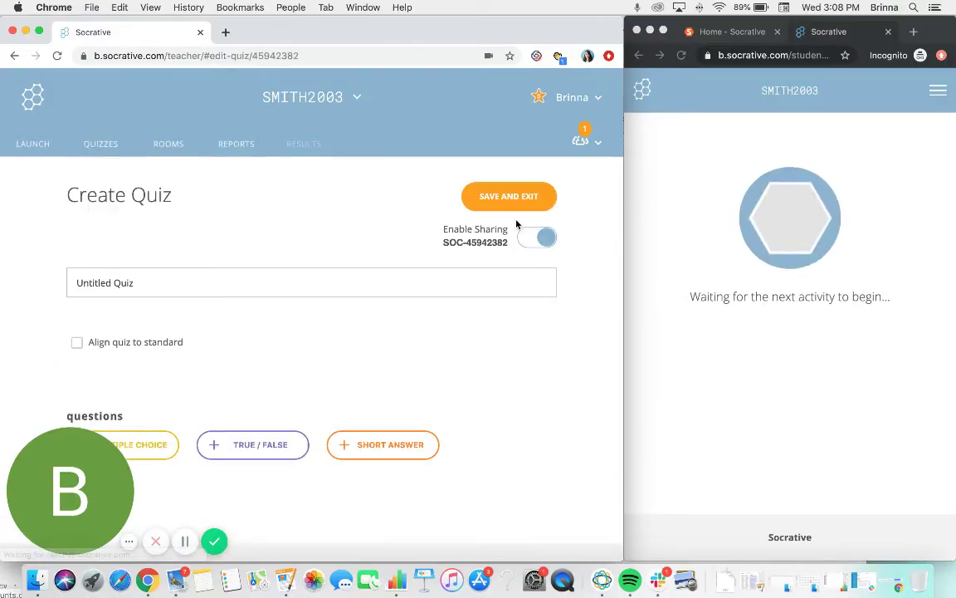
{"action": "scroll", "coordinate": [552, 358], "scroll_direction": "down", "scroll_amount": 1}
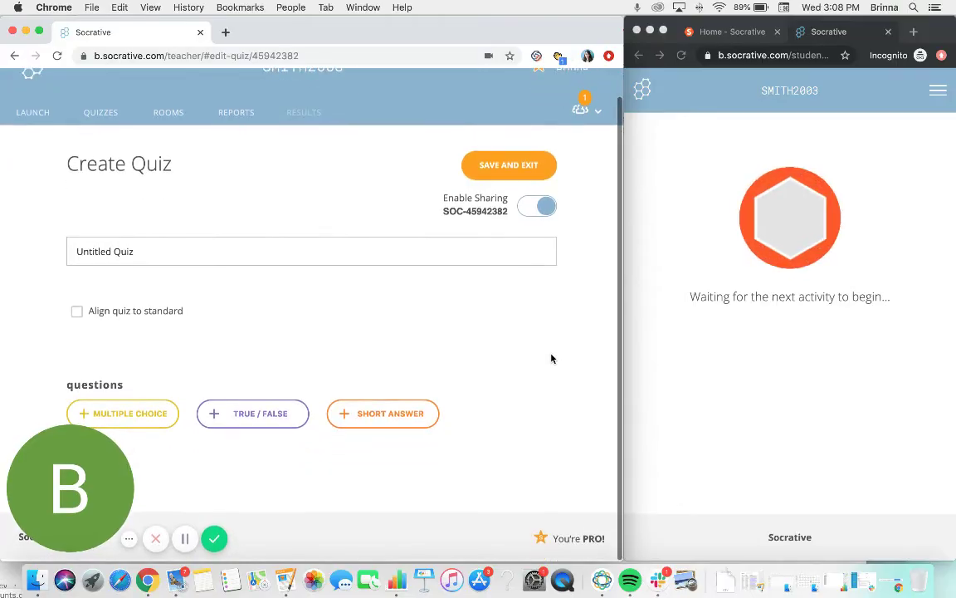
{"action": "triple_click", "coordinate": [147, 253]}
{"action": "type", "text": "Colour Theory"}
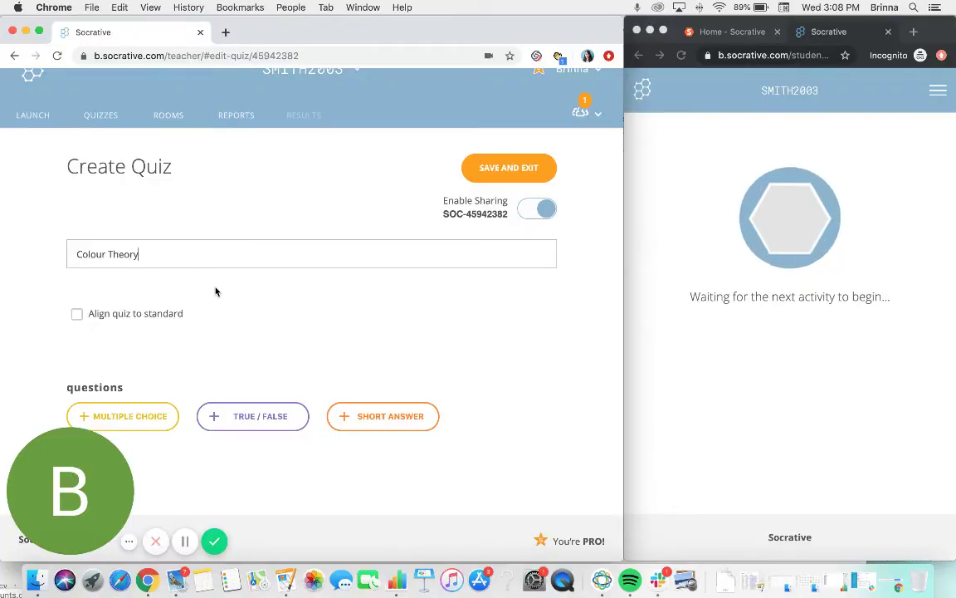
{"action": "scroll", "coordinate": [216, 291], "scroll_direction": "down", "scroll_amount": 1}
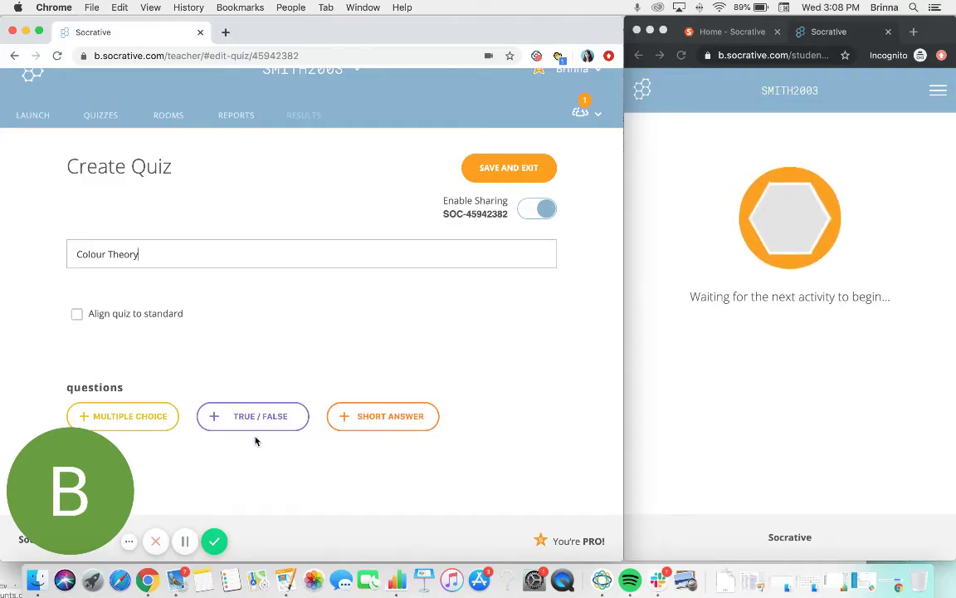
- Add a multiple-choice question 'What are the primary colours?', correcting the 'rpimary' typo
{"action": "left_click", "coordinate": [133, 415]}
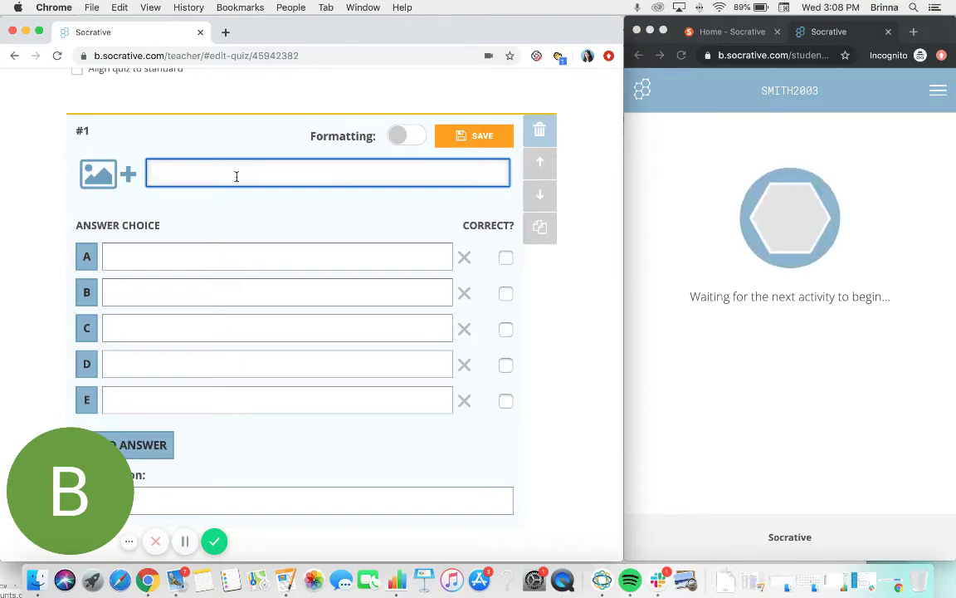
{"action": "type", "text": "hat are the rpi"}
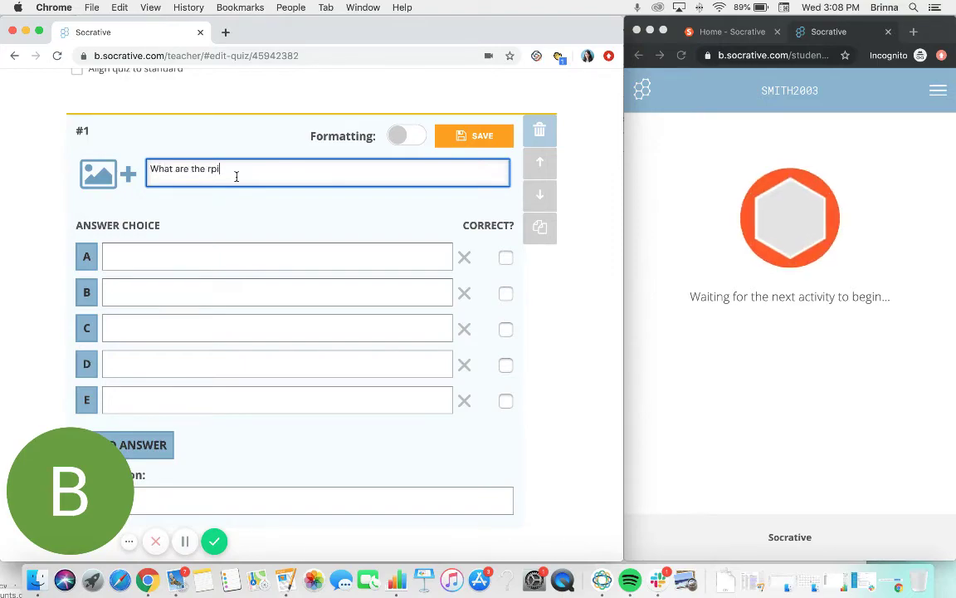
{"action": "type", "text": "mary colours?"}
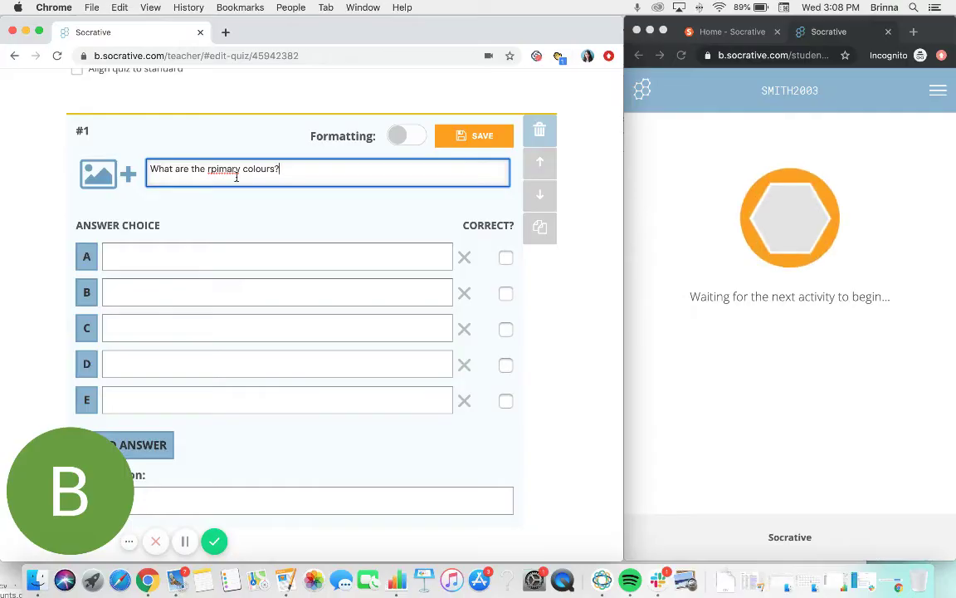
{"action": "left_click", "coordinate": [215, 168]}
{"action": "key", "text": "BackSpace"}
{"action": "key", "text": "Left"}
{"action": "type", "text": "p"}
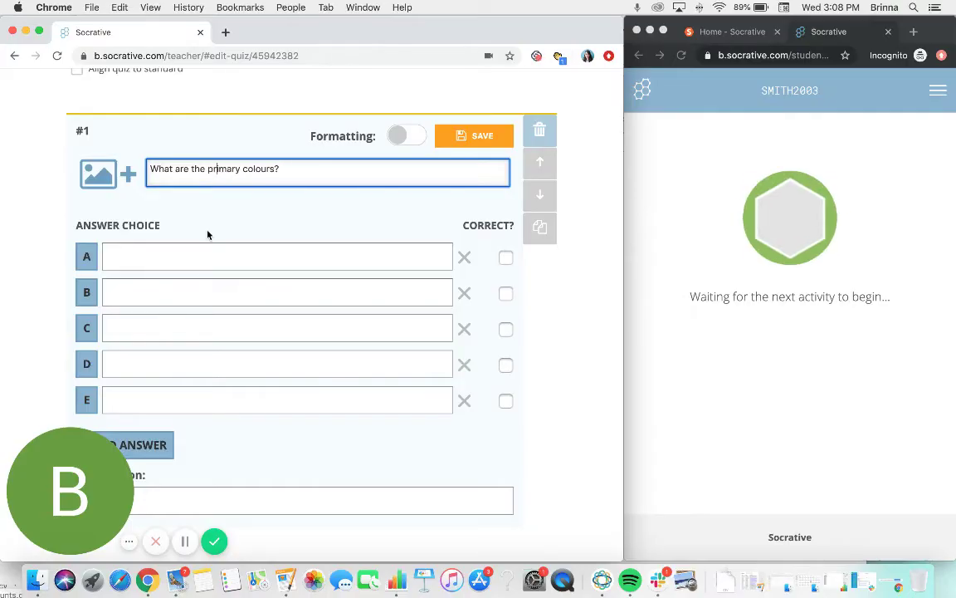
{"action": "left_click", "coordinate": [189, 216]}
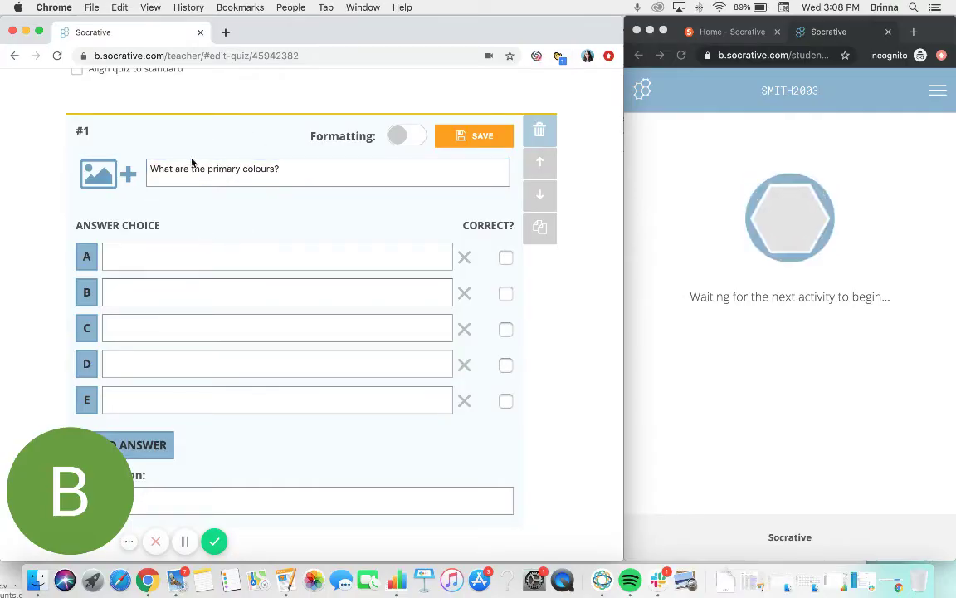
- Fill answer choices A–E with Red, Yellow, Purple, Green and Blue
{"action": "left_click", "coordinate": [186, 254]}
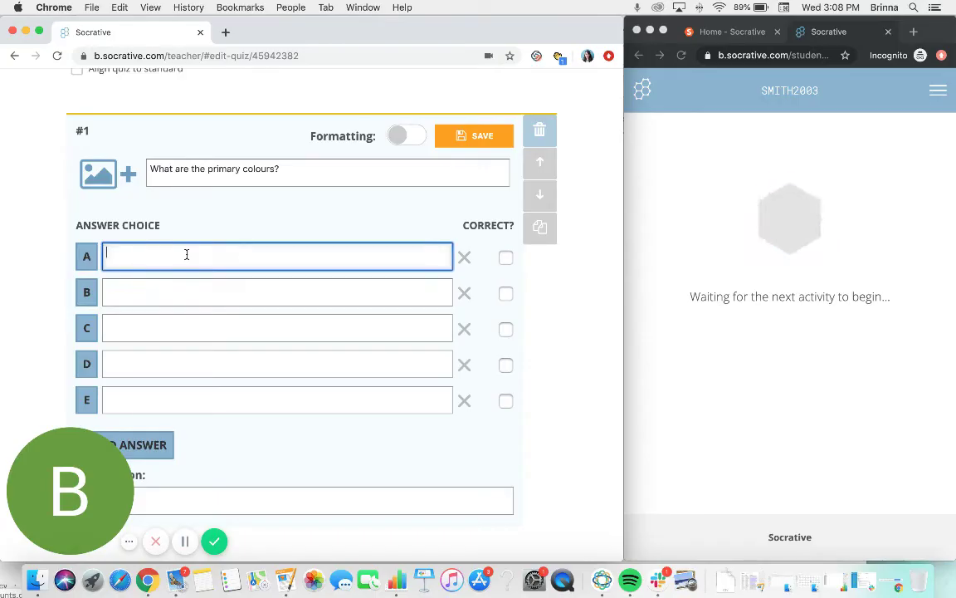
{"action": "type", "text": "Red"}
{"action": "left_click", "coordinate": [189, 298]}
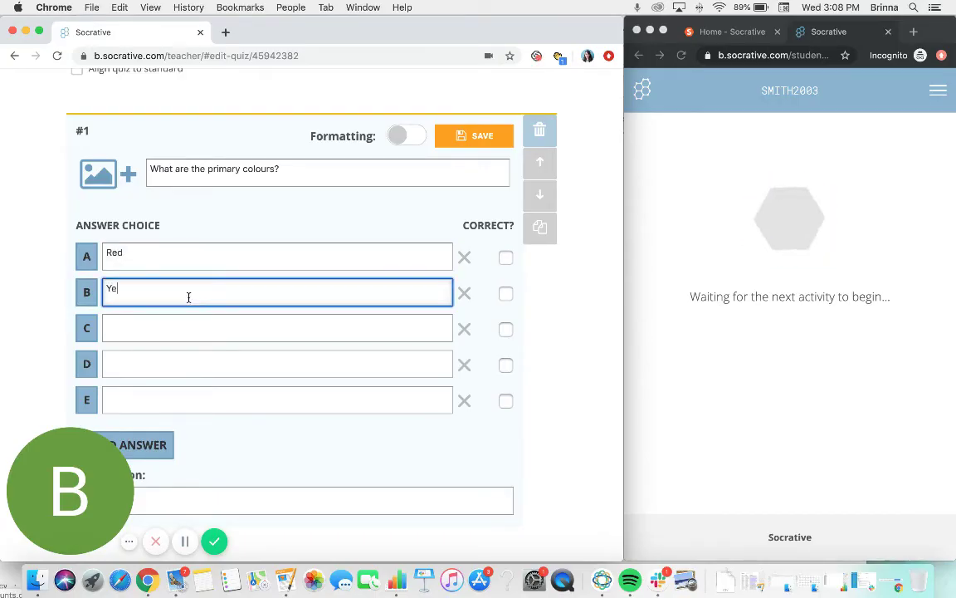
{"action": "type", "text": "Yellow"}
{"action": "left_click", "coordinate": [185, 328]}
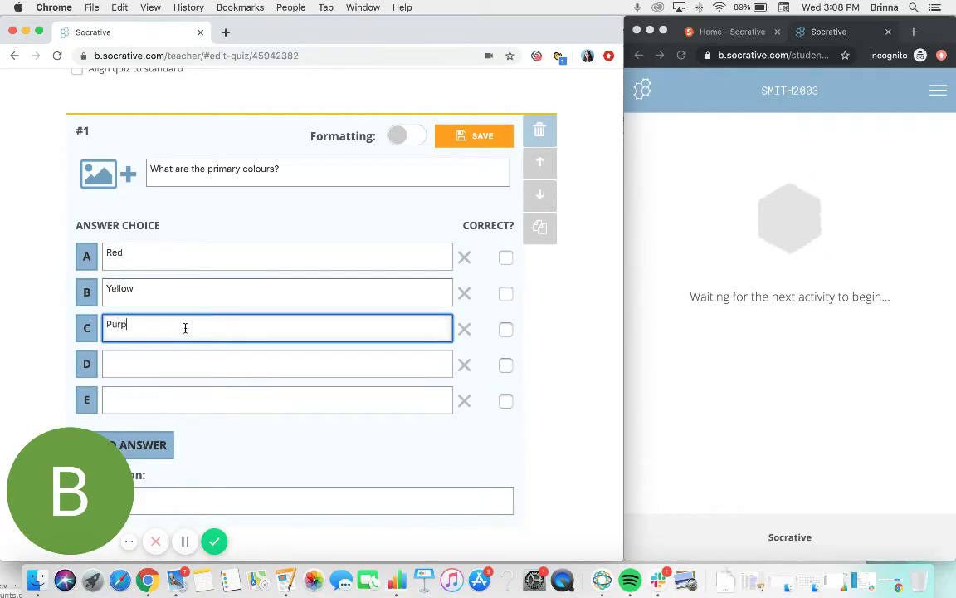
{"action": "type", "text": "le"}
{"action": "left_click", "coordinate": [151, 376]}
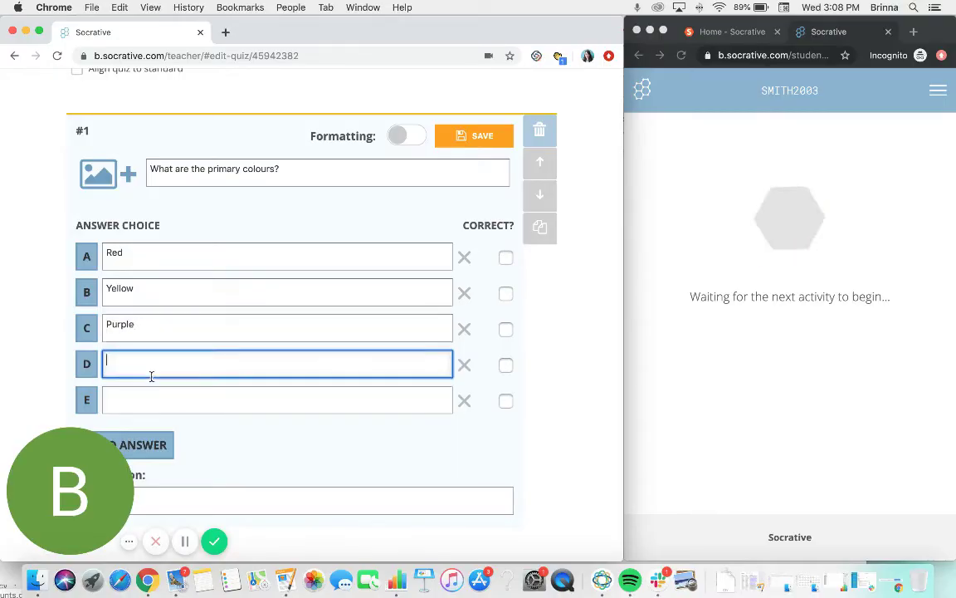
{"action": "type", "text": "R"}
{"action": "key", "text": "BackSpace"}
{"action": "type", "text": "Green"}
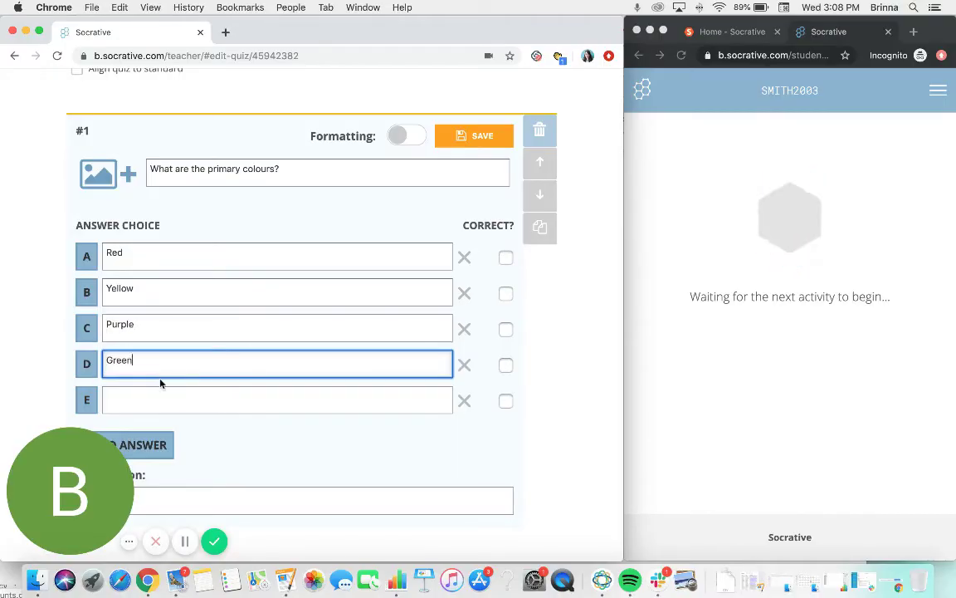
{"action": "left_click", "coordinate": [164, 402]}
{"action": "type", "text": "Bl"}
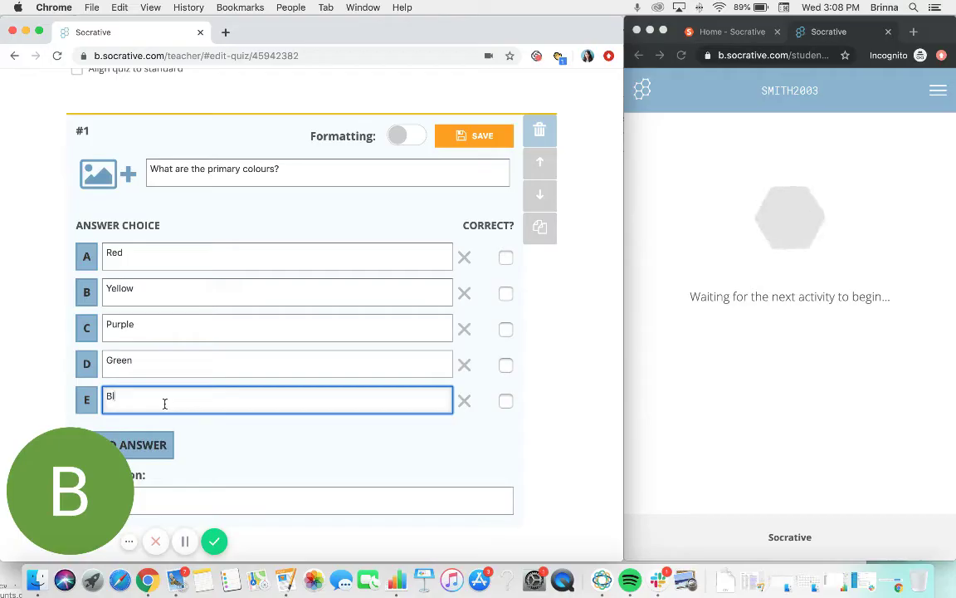
{"action": "type", "text": "ue"}
- Mark Red, Yellow and Blue as the correct answers to the primary colours question
{"action": "left_click", "coordinate": [508, 260]}
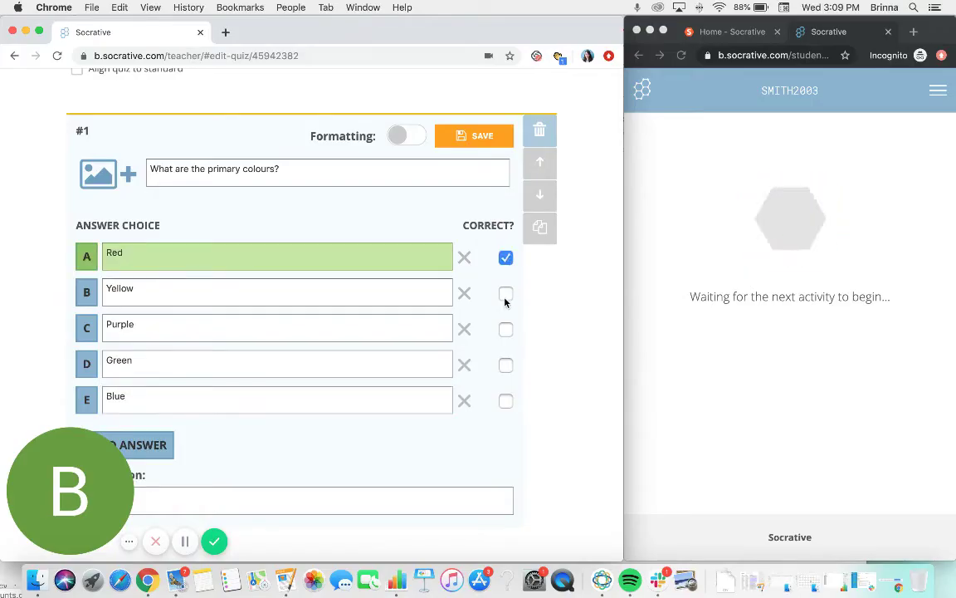
{"action": "left_click", "coordinate": [506, 294]}
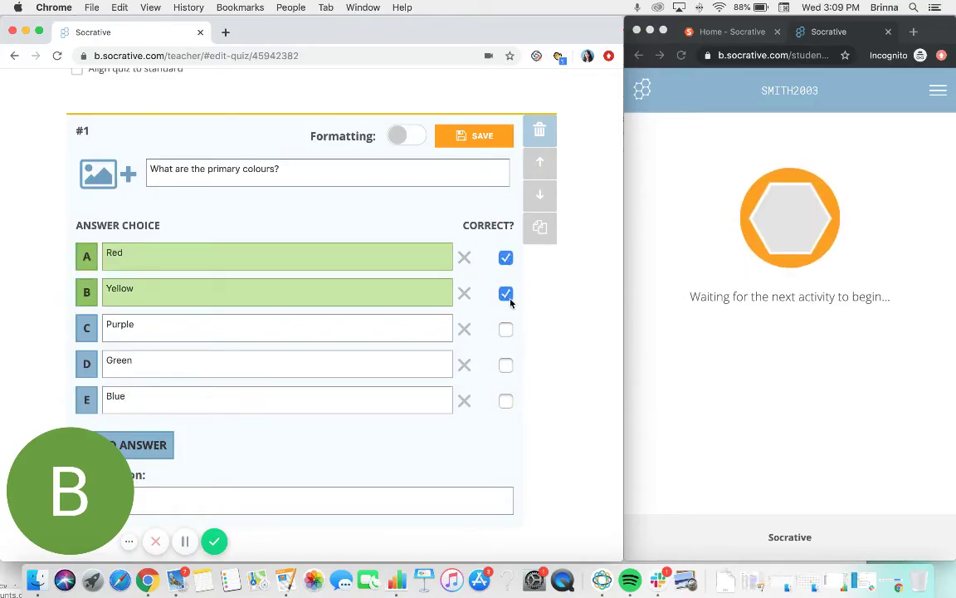
{"action": "left_click", "coordinate": [508, 401]}
{"action": "scroll", "coordinate": [564, 413], "scroll_direction": "down", "scroll_amount": 1}
{"action": "scroll", "coordinate": [565, 412], "scroll_direction": "down", "scroll_amount": 3}
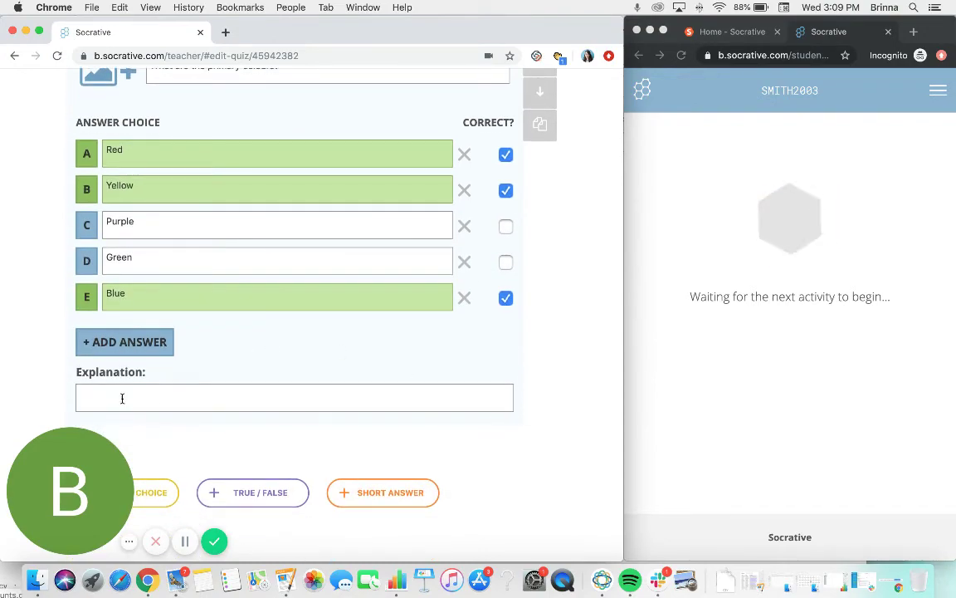
- Add the explanation "Mix primary colours together to create secondary colours."
{"action": "left_click", "coordinate": [115, 399]}
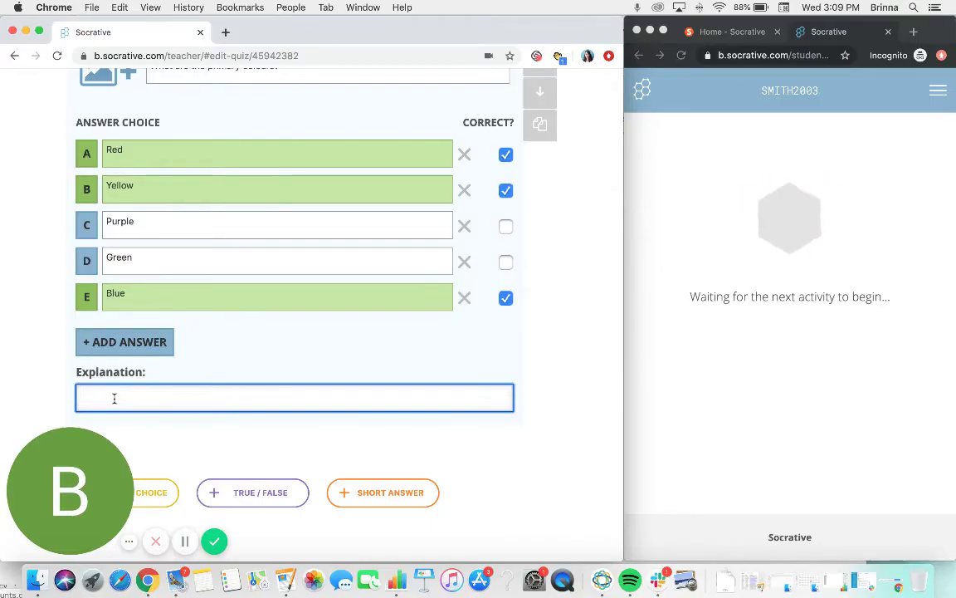
{"action": "type", "text": "Mix primary colours together to create secondary colours."}
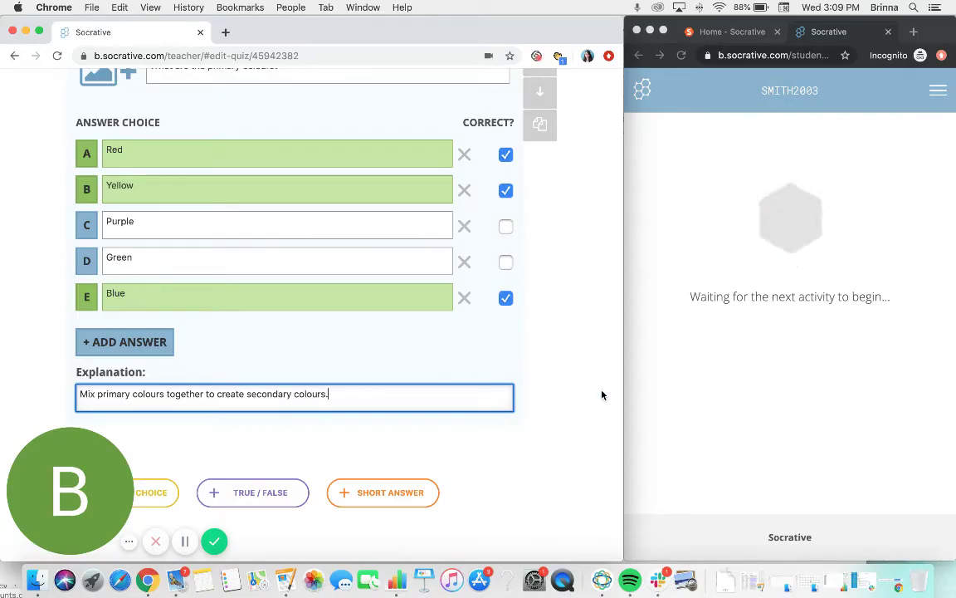
{"action": "scroll", "coordinate": [602, 393], "scroll_direction": "down", "scroll_amount": 1}
{"action": "scroll", "coordinate": [602, 405], "scroll_direction": "up", "scroll_amount": 3}
{"action": "scroll", "coordinate": [602, 415], "scroll_direction": "up", "scroll_amount": 2}
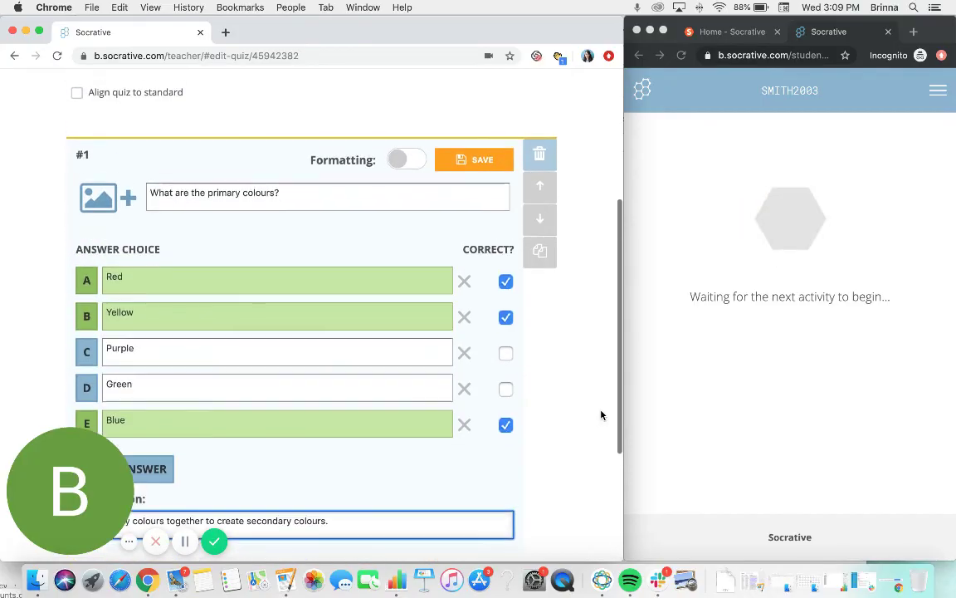
- Save question 1, then add and save true/false "Black and white are colours." with False correct
{"action": "left_click", "coordinate": [478, 162]}
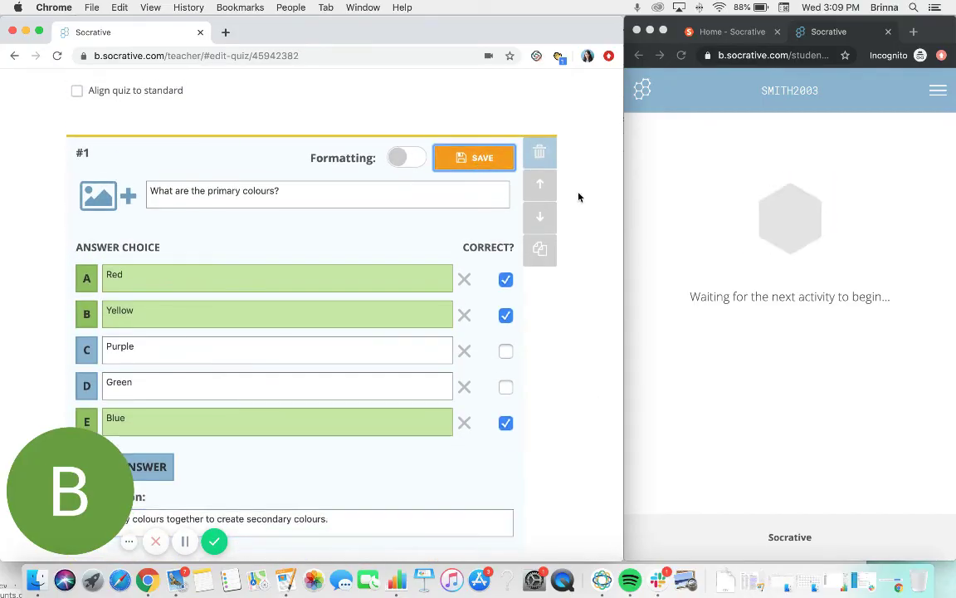
{"action": "scroll", "coordinate": [450, 279], "scroll_direction": "down", "scroll_amount": 2}
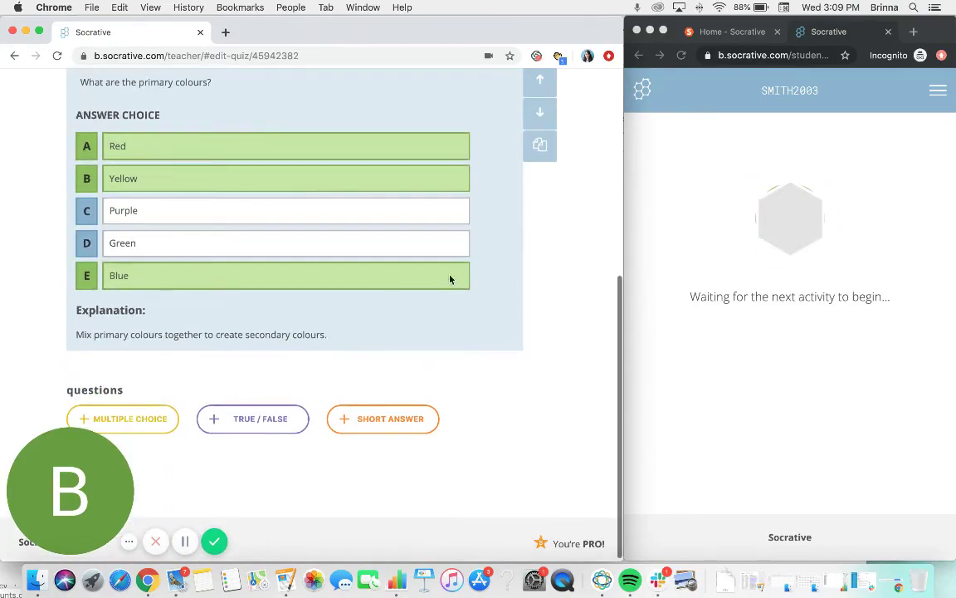
{"action": "left_click", "coordinate": [260, 419]}
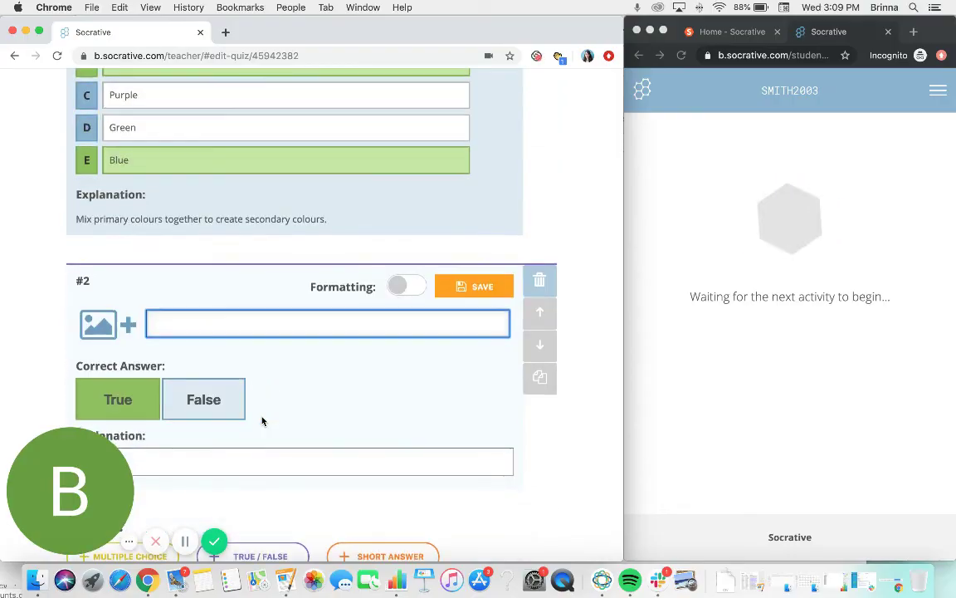
{"action": "type", "text": "Black and white are colours."}
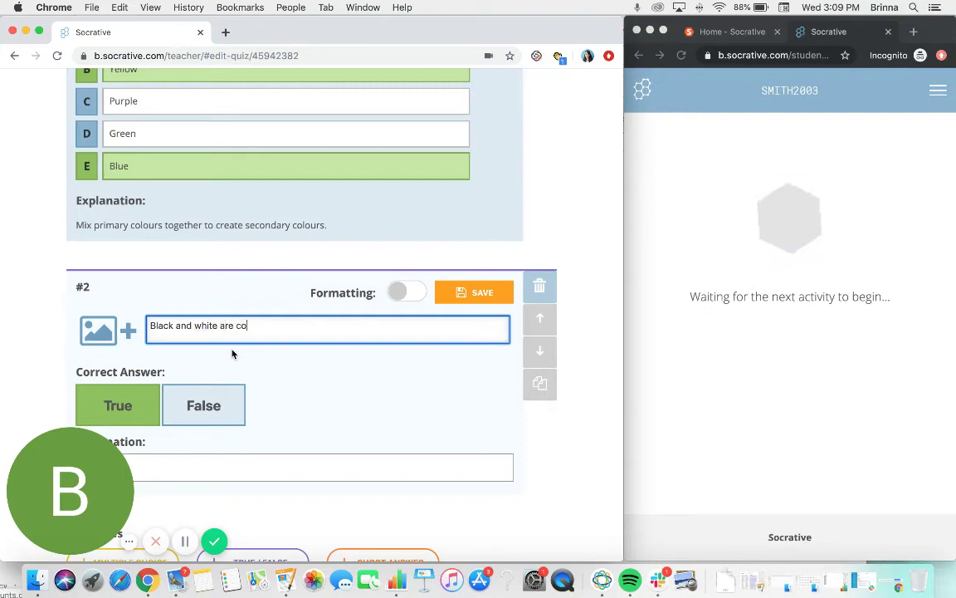
{"action": "left_click", "coordinate": [230, 406]}
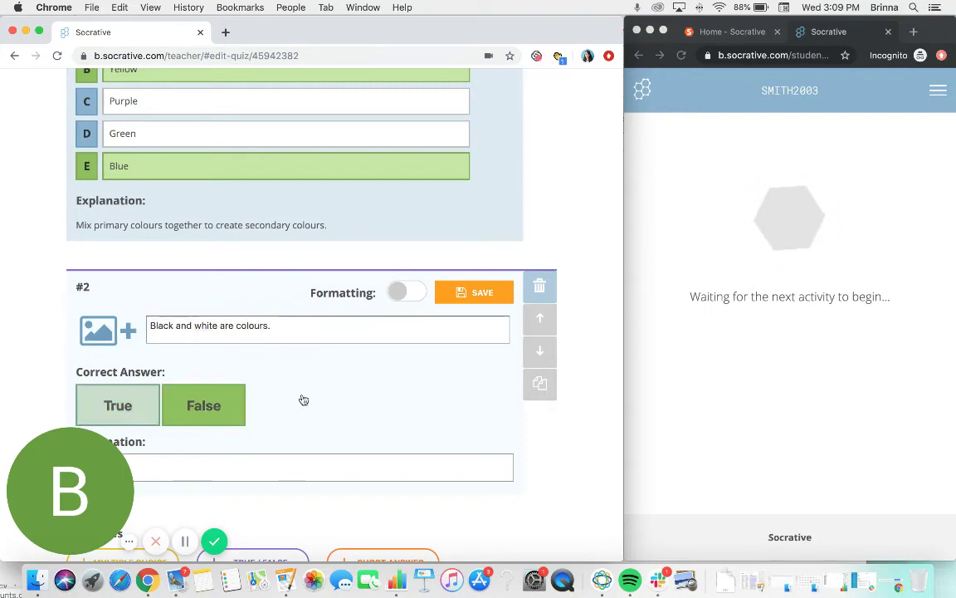
{"action": "left_click", "coordinate": [481, 297]}
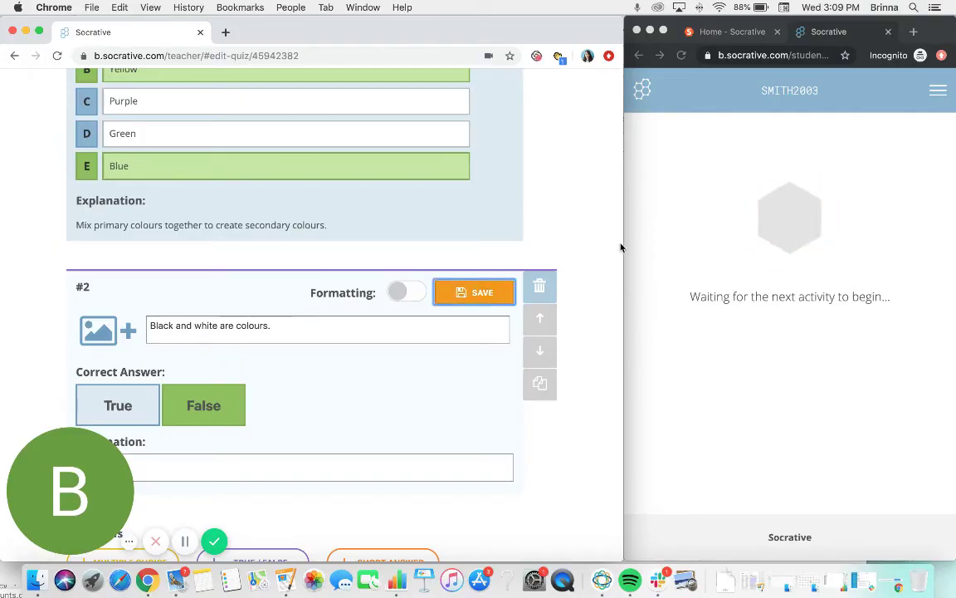
{"action": "scroll", "coordinate": [581, 278], "scroll_direction": "up", "scroll_amount": 1}
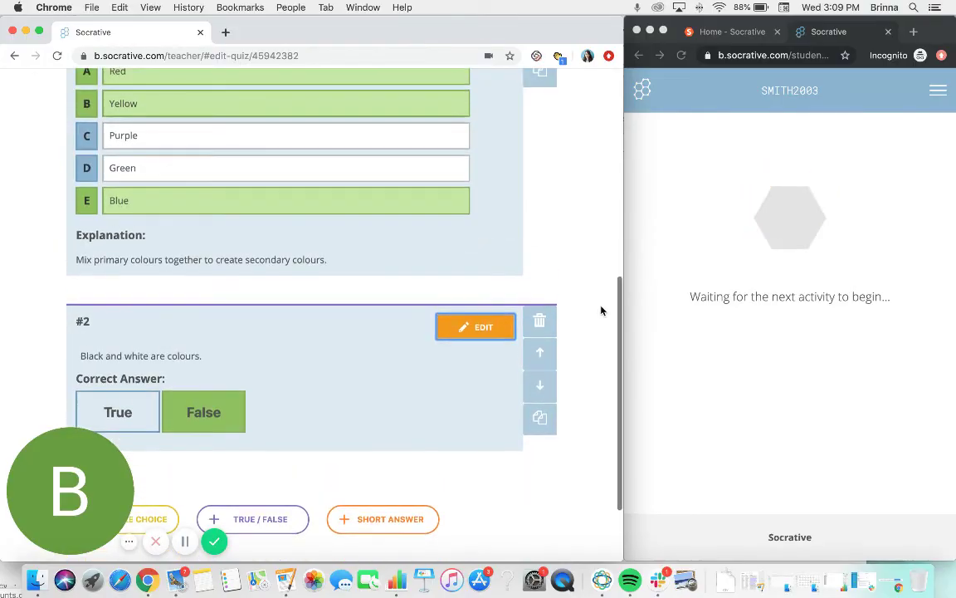
{"action": "scroll", "coordinate": [589, 276], "scroll_direction": "up", "scroll_amount": 4}
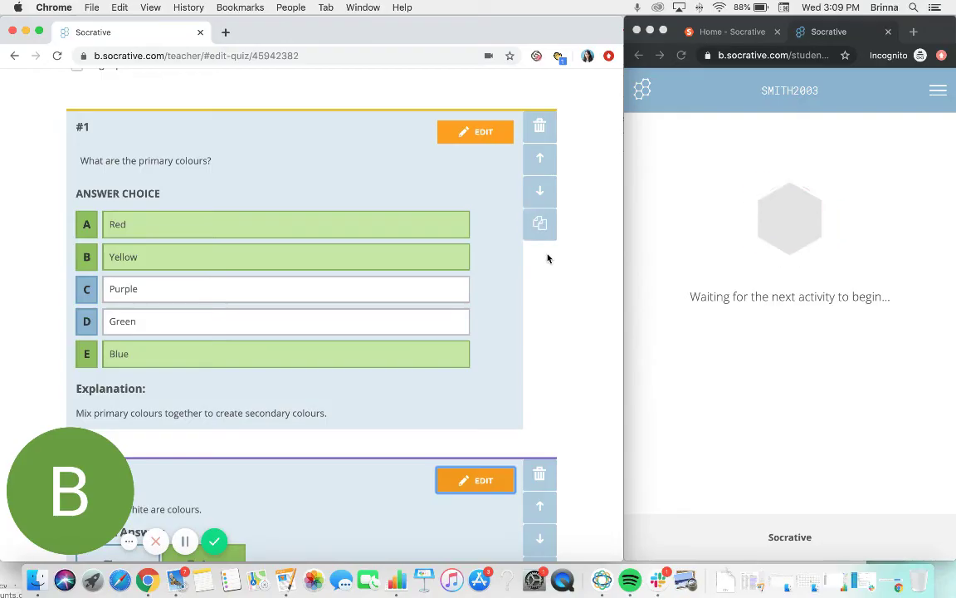
{"action": "scroll", "coordinate": [581, 232], "scroll_direction": "up", "scroll_amount": 2}
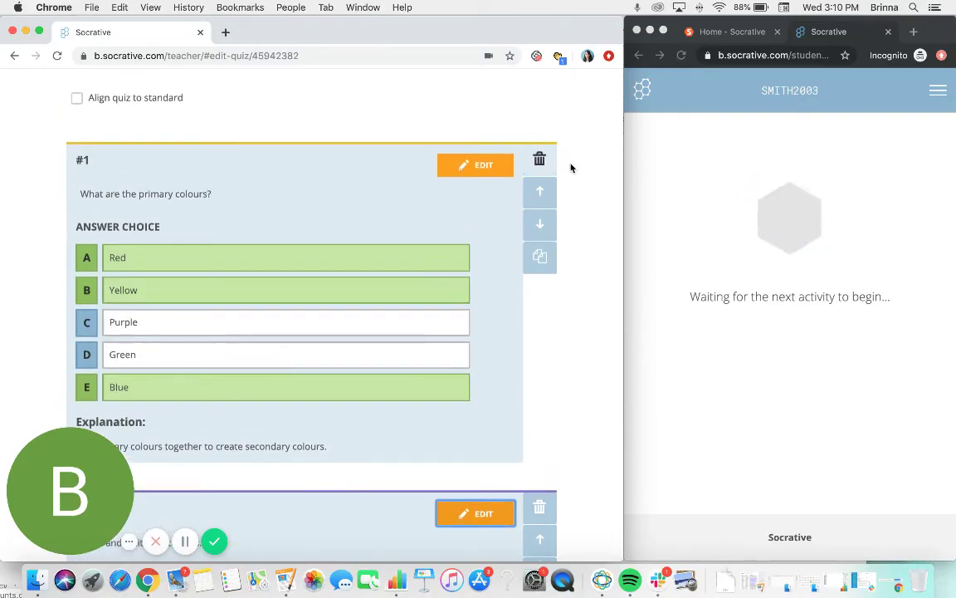
{"action": "scroll", "coordinate": [570, 166], "scroll_direction": "up", "scroll_amount": 4}
{"action": "scroll", "coordinate": [570, 166], "scroll_direction": "up", "scroll_amount": 2}
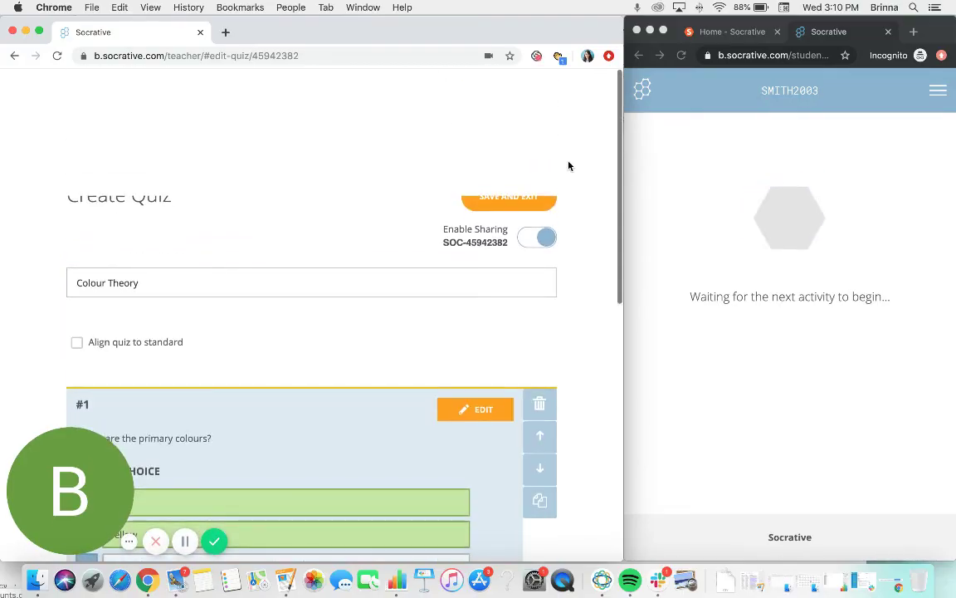
- Save and exit the Colour Theory quiz, then check it in the Quizzes list
{"action": "left_click", "coordinate": [524, 199]}
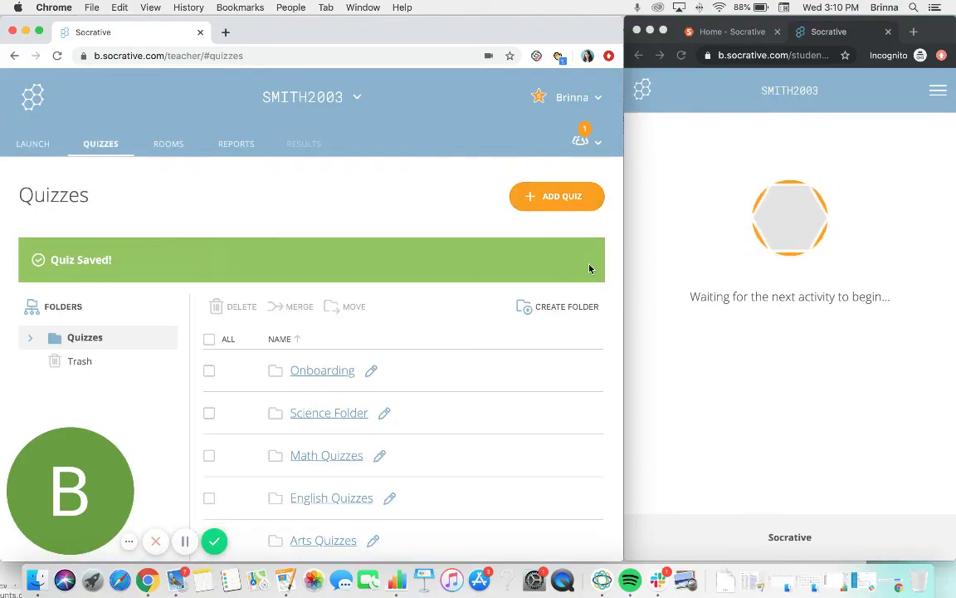
{"action": "scroll", "coordinate": [510, 253], "scroll_direction": "down", "scroll_amount": 2}
{"action": "scroll", "coordinate": [509, 253], "scroll_direction": "down", "scroll_amount": 1}
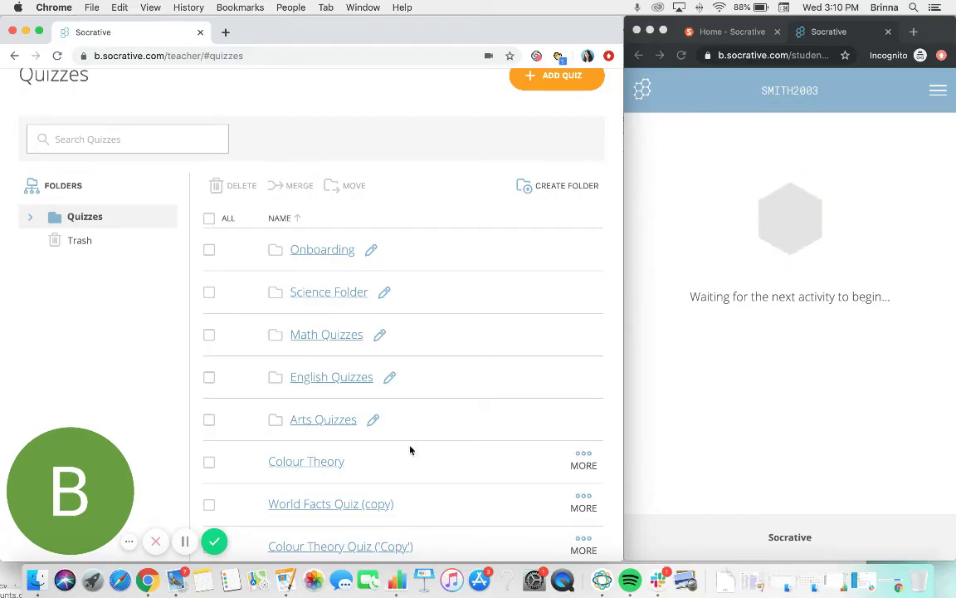
{"action": "scroll", "coordinate": [409, 450], "scroll_direction": "up", "scroll_amount": 3}
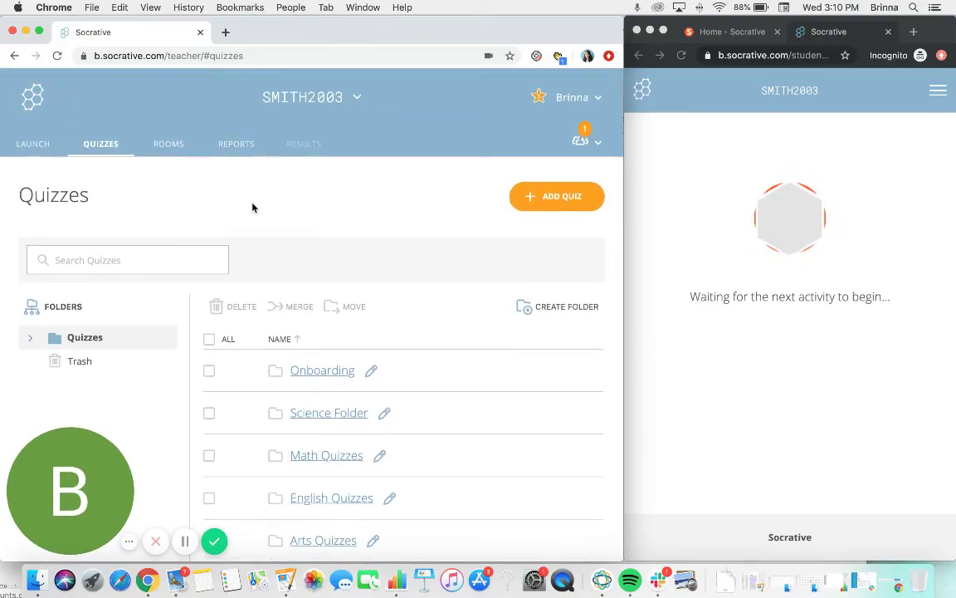
- Open the World Facts Quiz (copy) report from the Reports list
{"action": "left_click", "coordinate": [236, 145]}
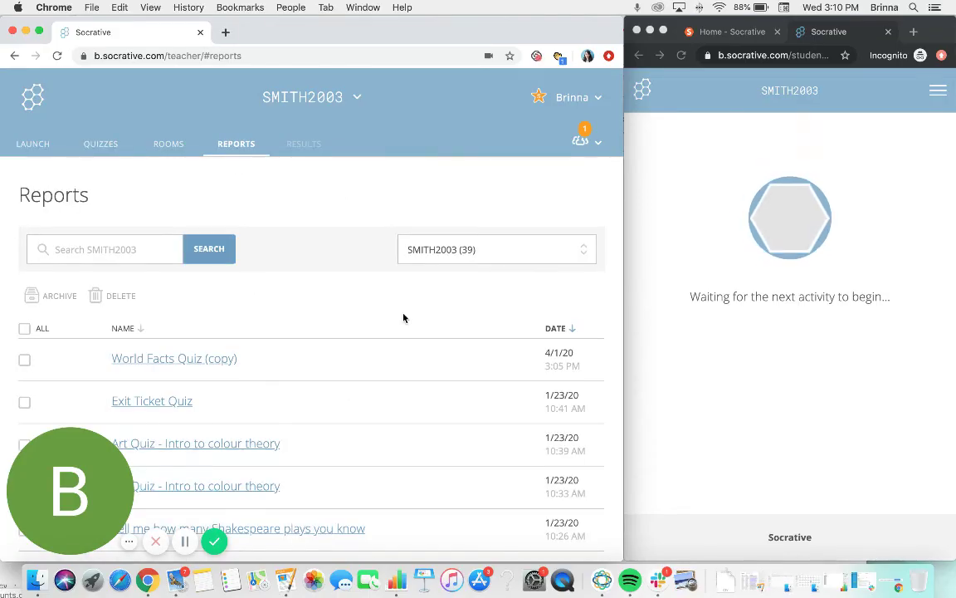
{"action": "scroll", "coordinate": [404, 316], "scroll_direction": "down", "scroll_amount": 1}
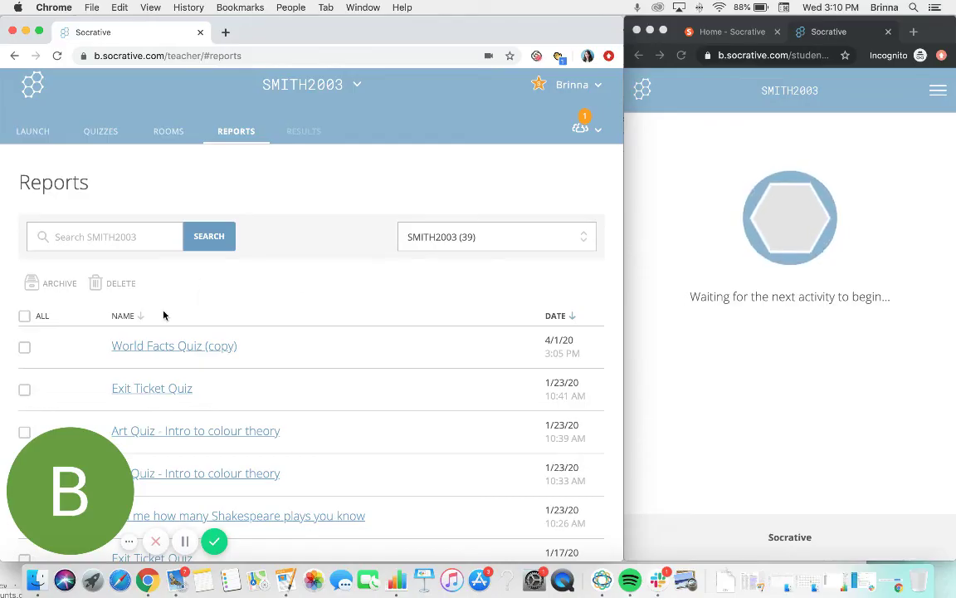
{"action": "left_click", "coordinate": [165, 347]}
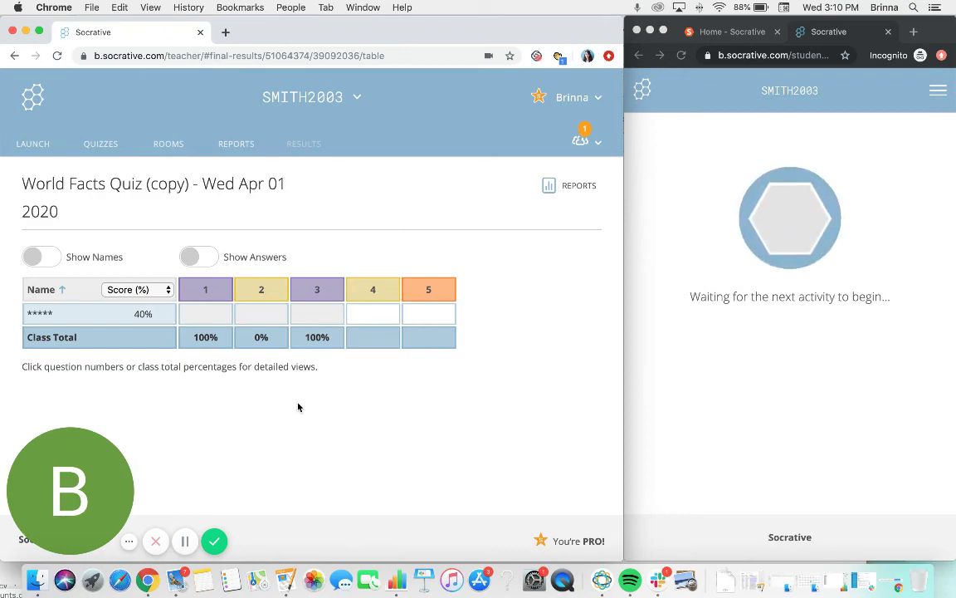
- Turn on Show Answers and Show Names, then bring up the Create Reports export options
{"action": "left_click", "coordinate": [198, 259]}
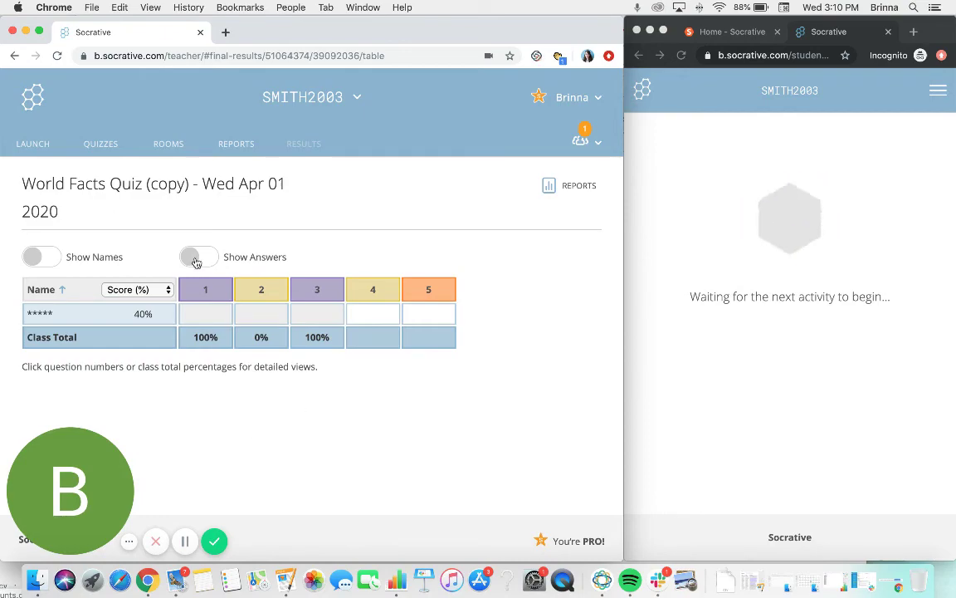
{"action": "left_click", "coordinate": [48, 258]}
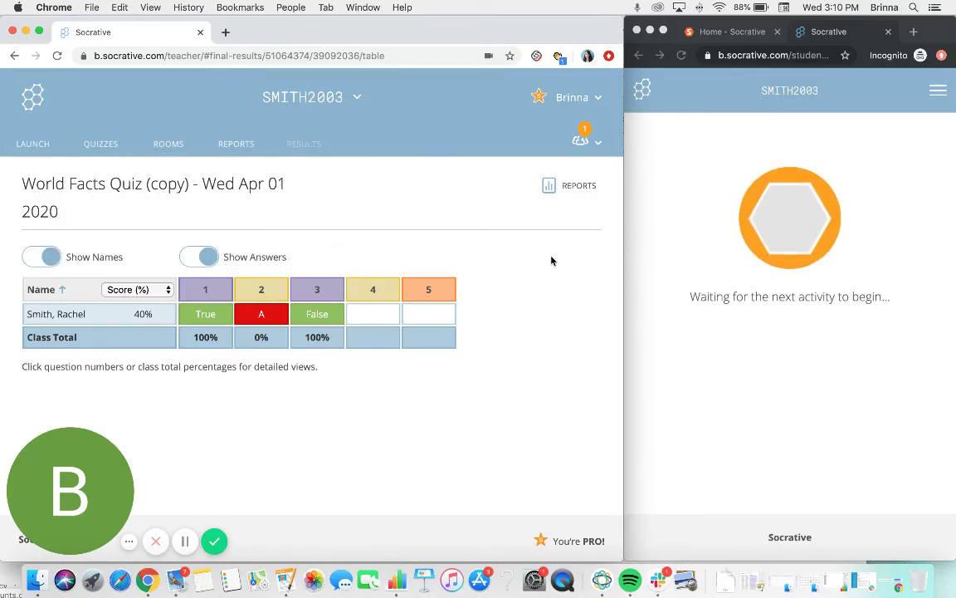
{"action": "left_click", "coordinate": [549, 188]}
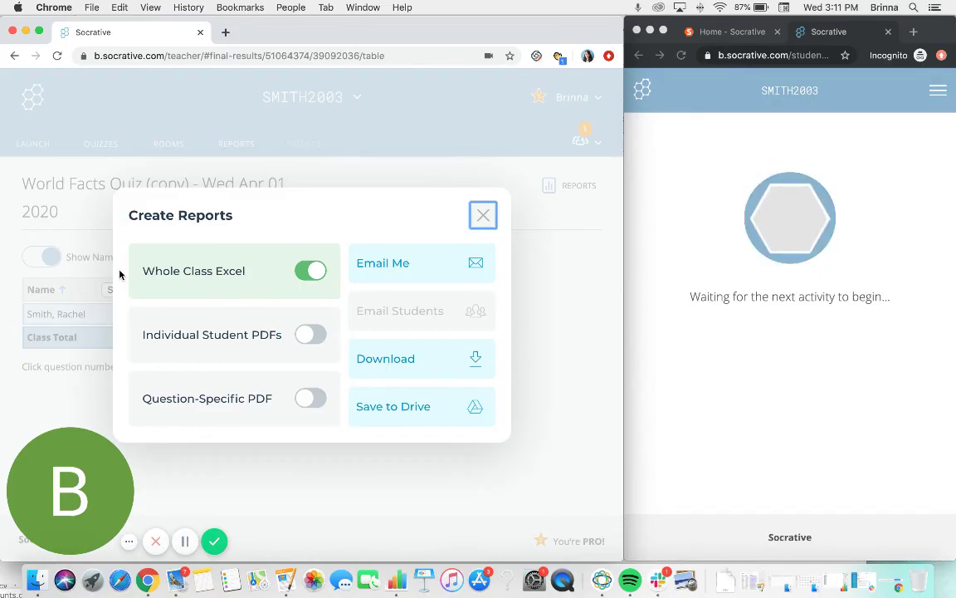
- Enable Individual Student PDFs only, leaving Question-Specific PDF and Whole Class Excel off
{"action": "left_click", "coordinate": [144, 345]}
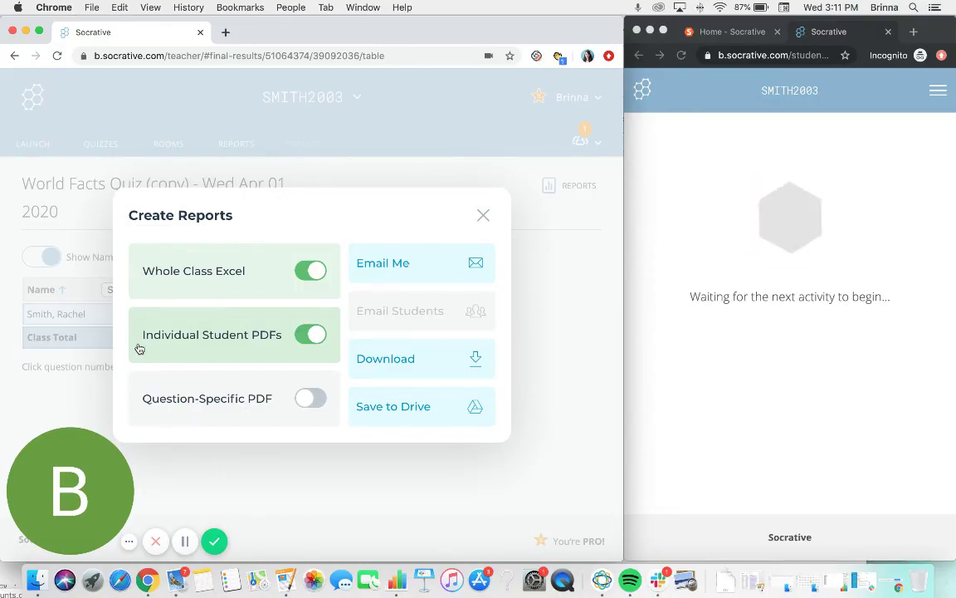
{"action": "left_click", "coordinate": [155, 402]}
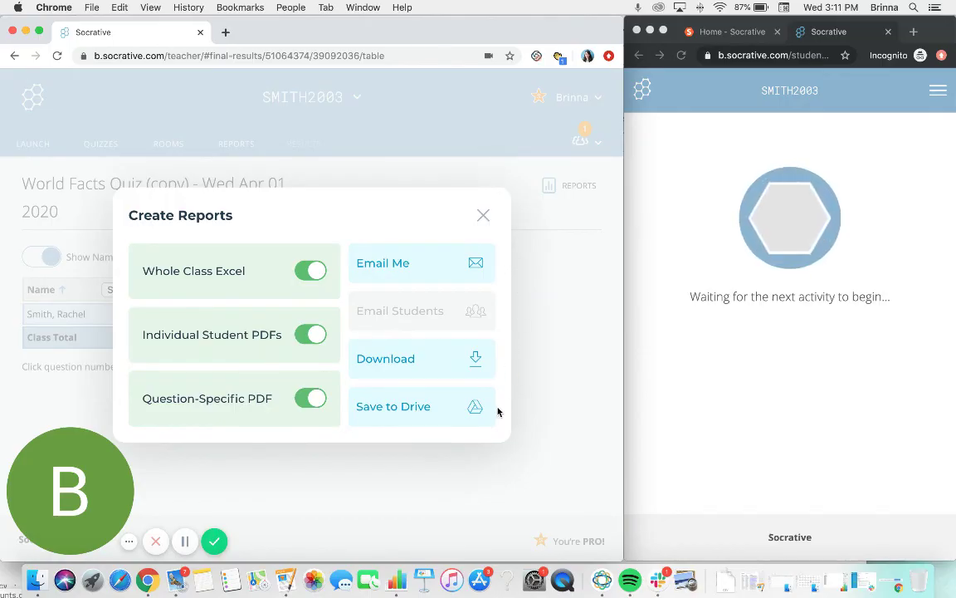
{"action": "left_click", "coordinate": [251, 399]}
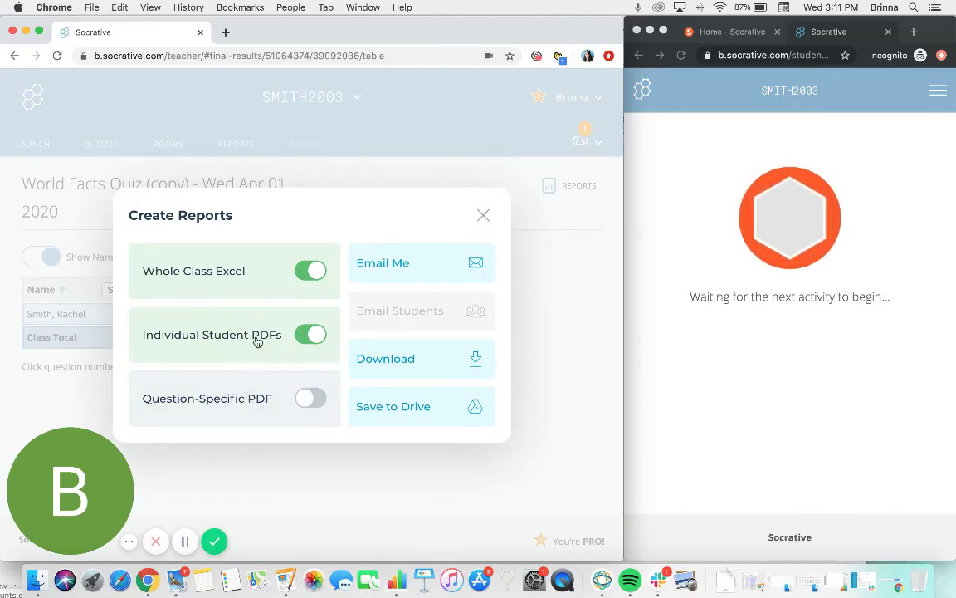
{"action": "left_click", "coordinate": [259, 278]}
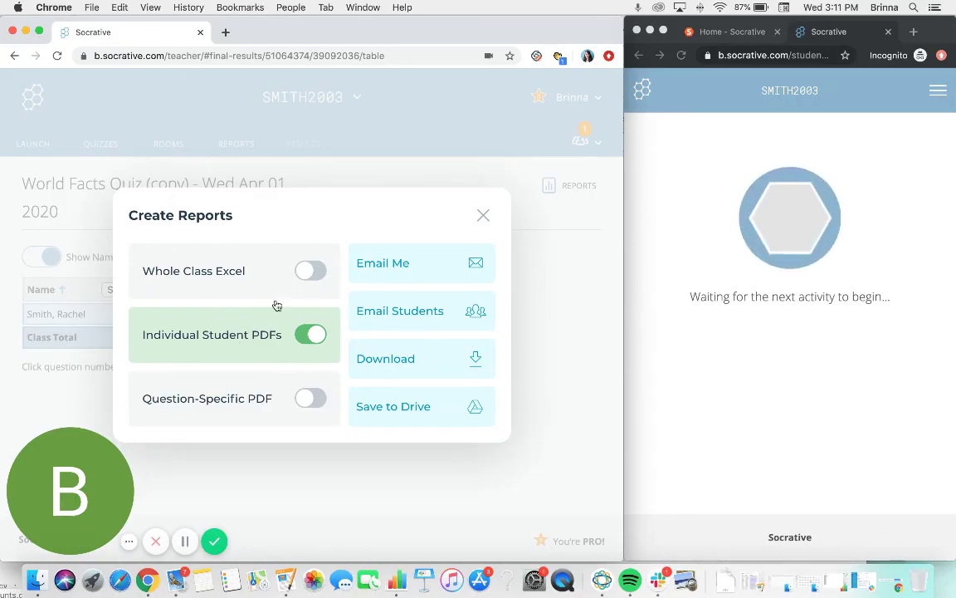
- Close the Create Reports dialog to return to the World Facts Quiz (copy) results
{"action": "left_click", "coordinate": [483, 216]}
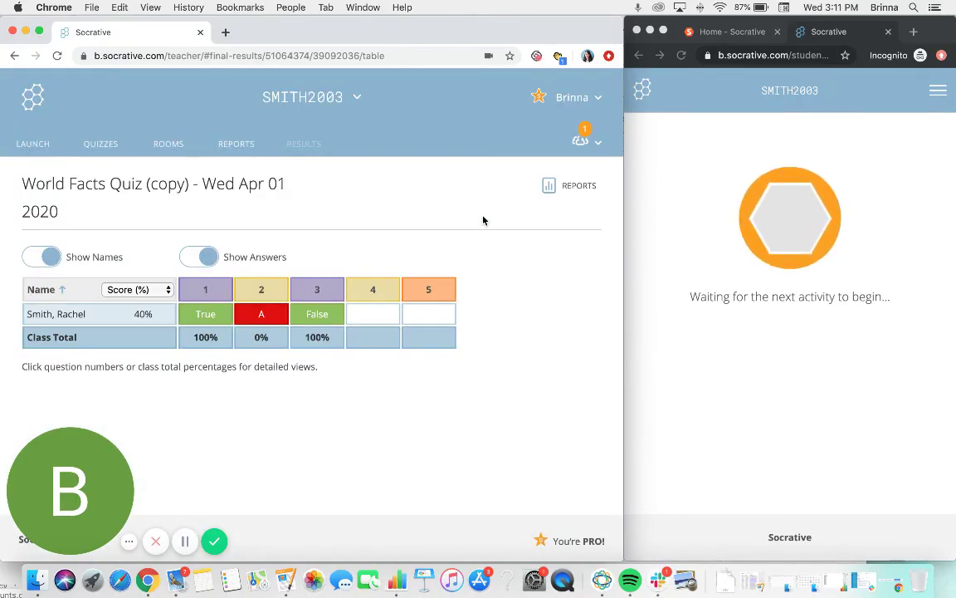